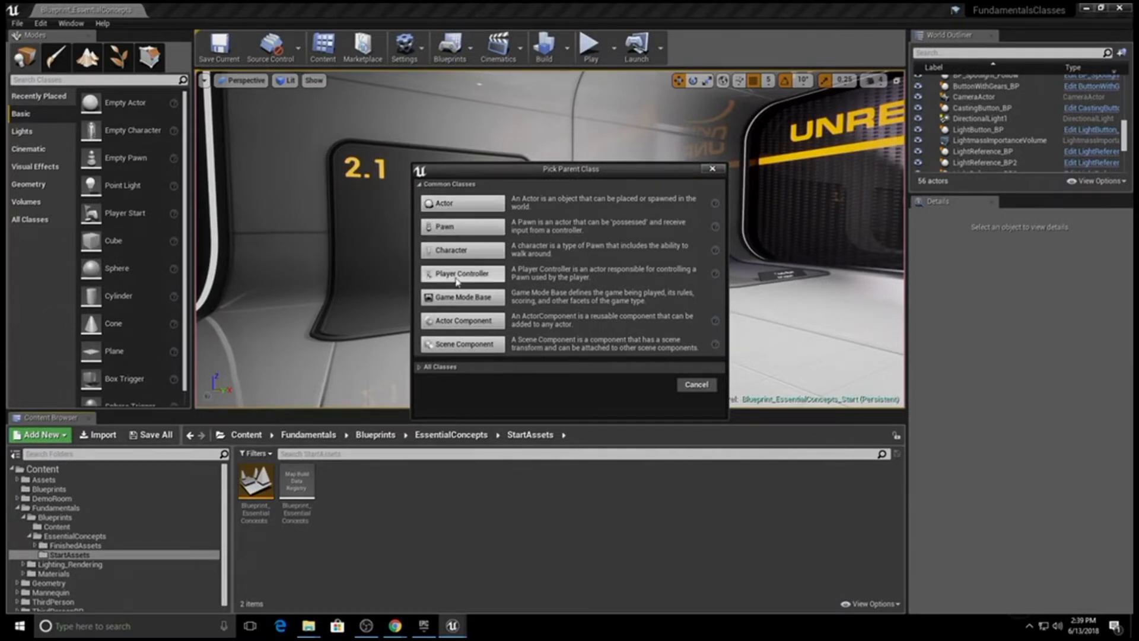
Browse the full class list in the parent class picker, including the classes derived from Actor
{"action": "left_click", "coordinate": [421, 368]}
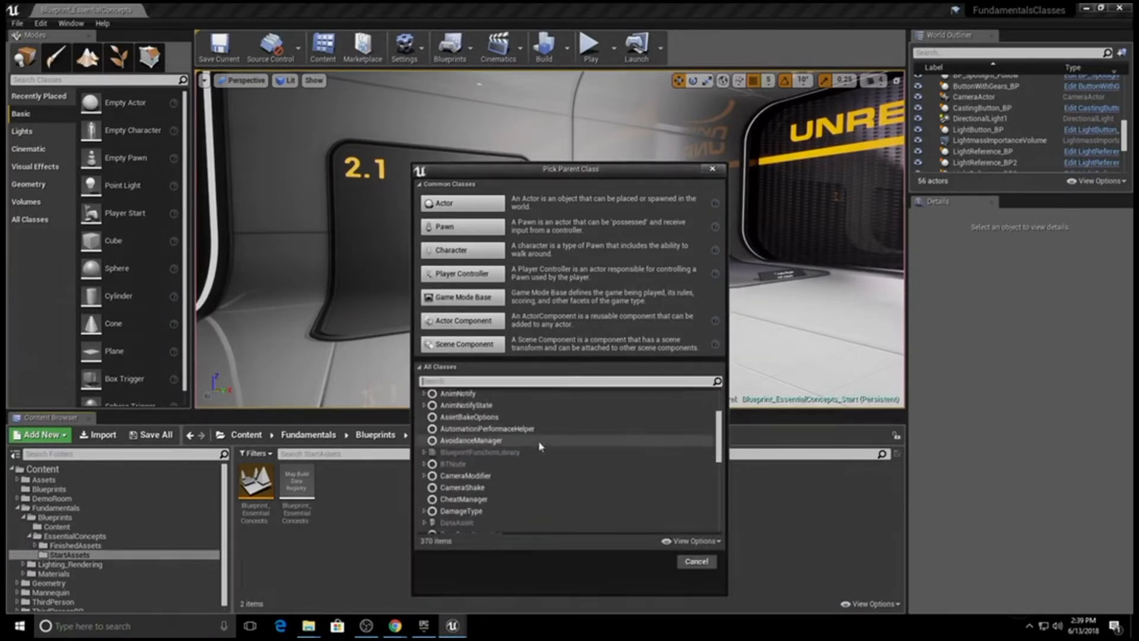
{"action": "scroll", "coordinate": [540, 442], "scroll_direction": "down", "scroll_amount": 4}
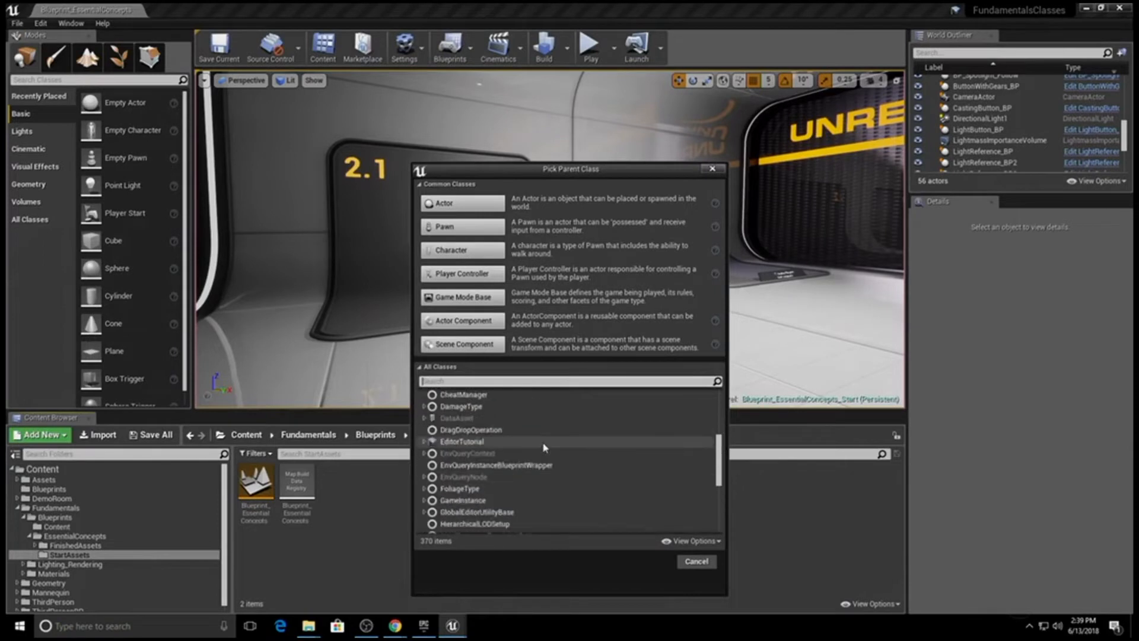
{"action": "scroll", "coordinate": [544, 447], "scroll_direction": "up", "scroll_amount": 5}
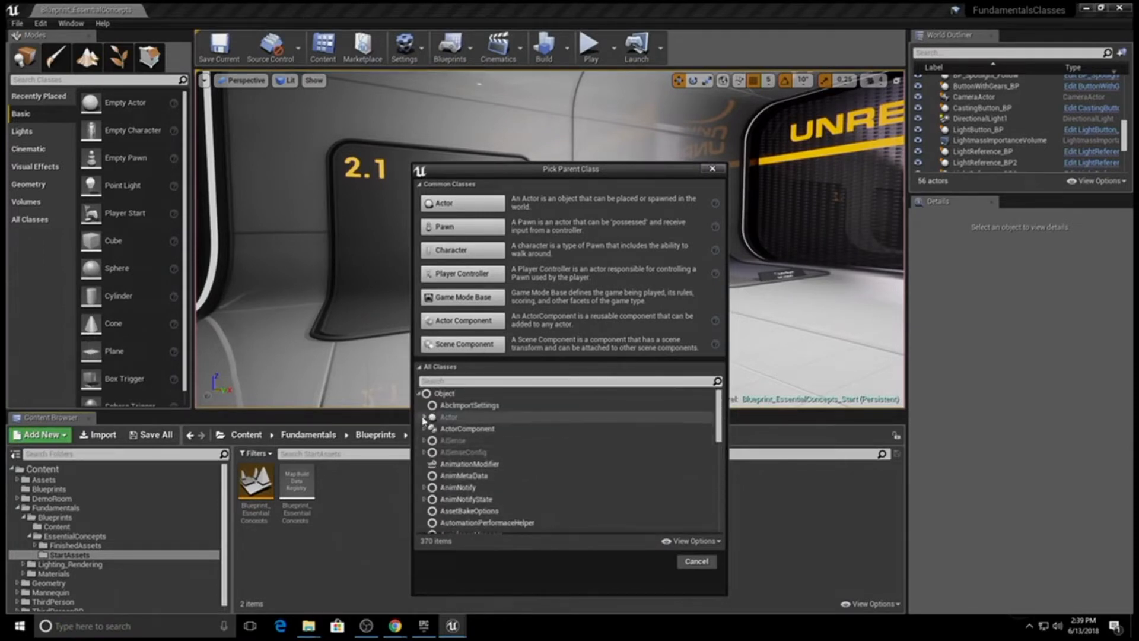
{"action": "left_click", "coordinate": [424, 418]}
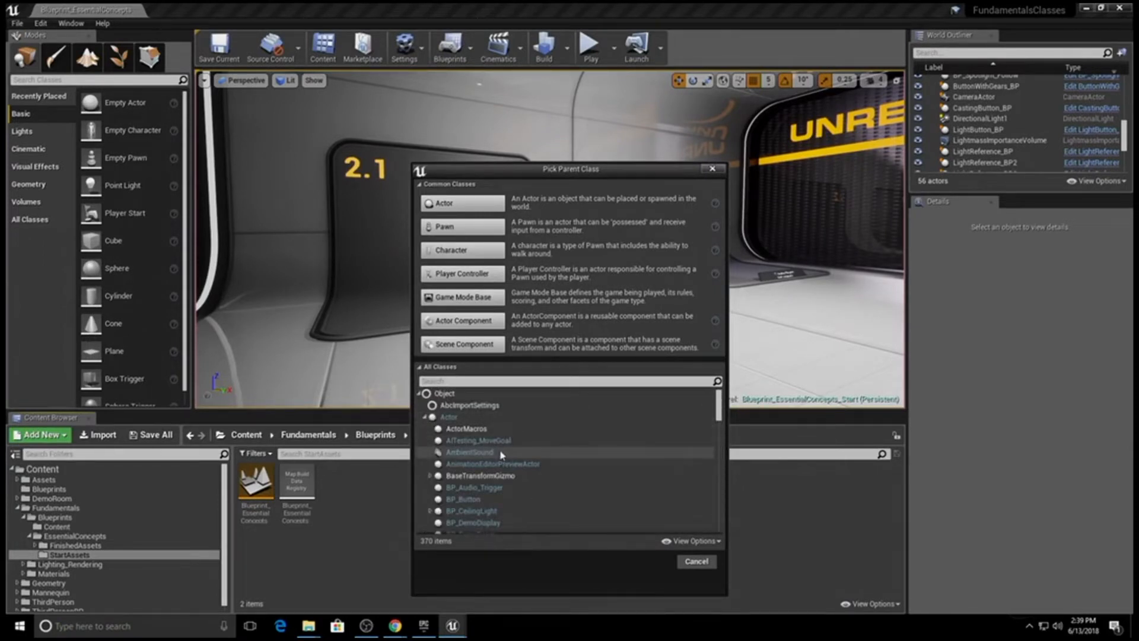
{"action": "left_click", "coordinate": [424, 417]}
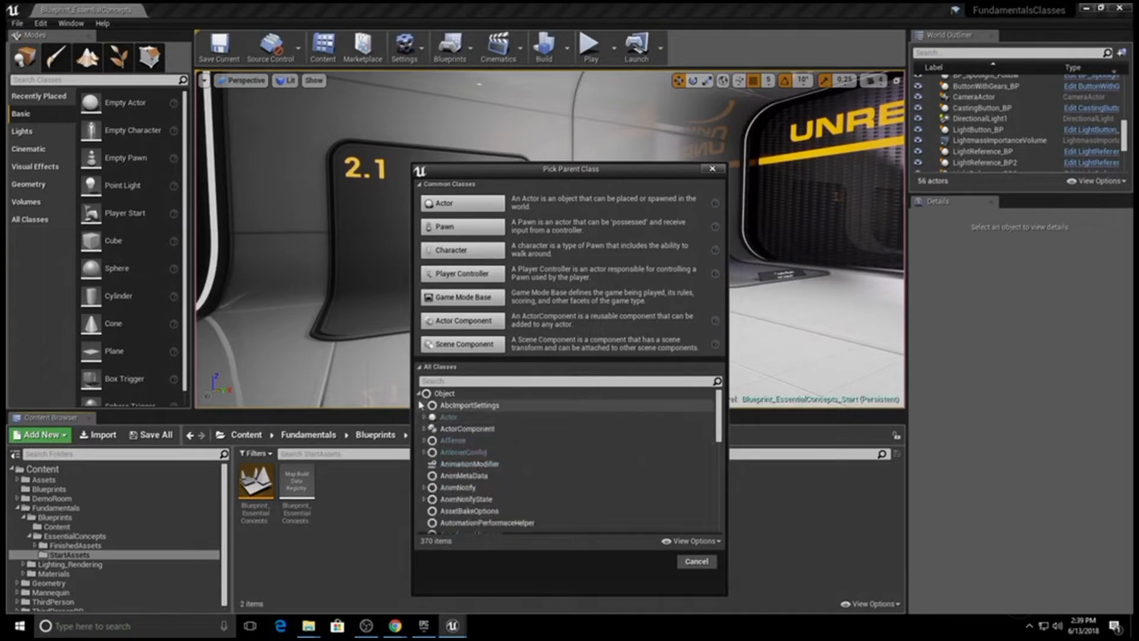
{"action": "left_click", "coordinate": [419, 393]}
{"action": "left_click", "coordinate": [421, 366]}
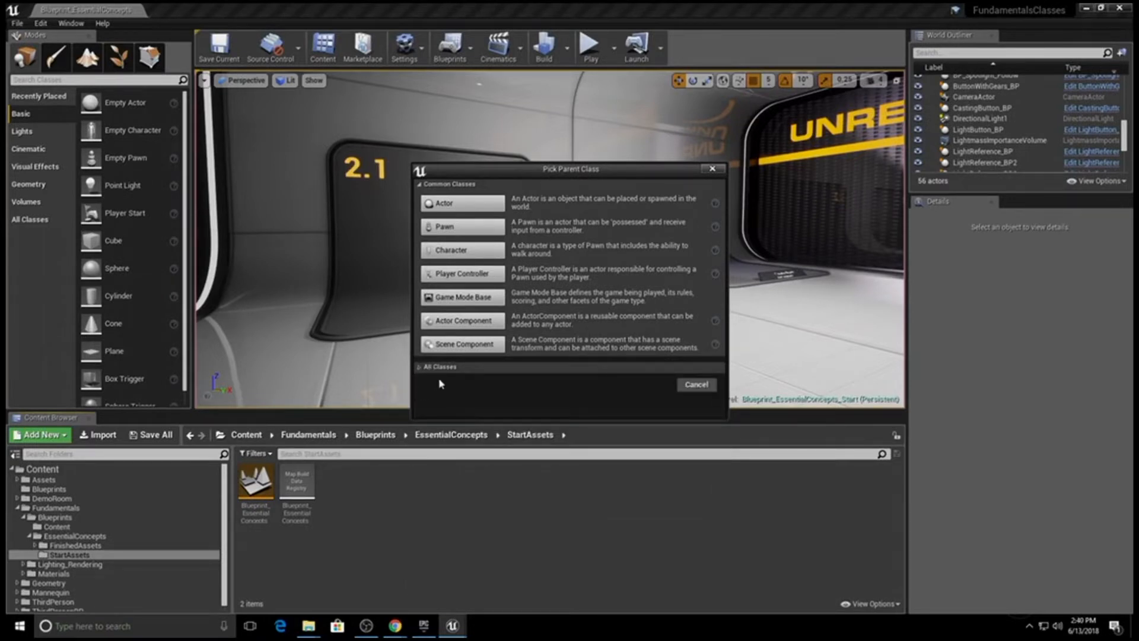
Create an Actor-based Blueprint named TestBP in the StartAssets folder and open it for editing
{"action": "left_click", "coordinate": [468, 204]}
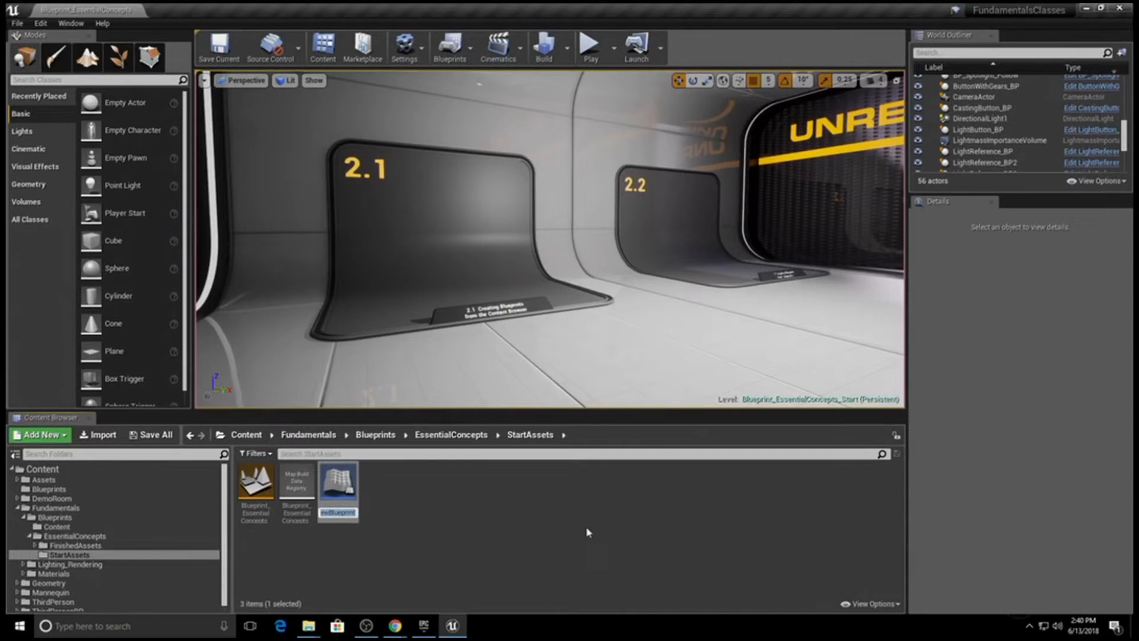
{"action": "type", "text": "TestBP"}
{"action": "key", "text": "Return"}
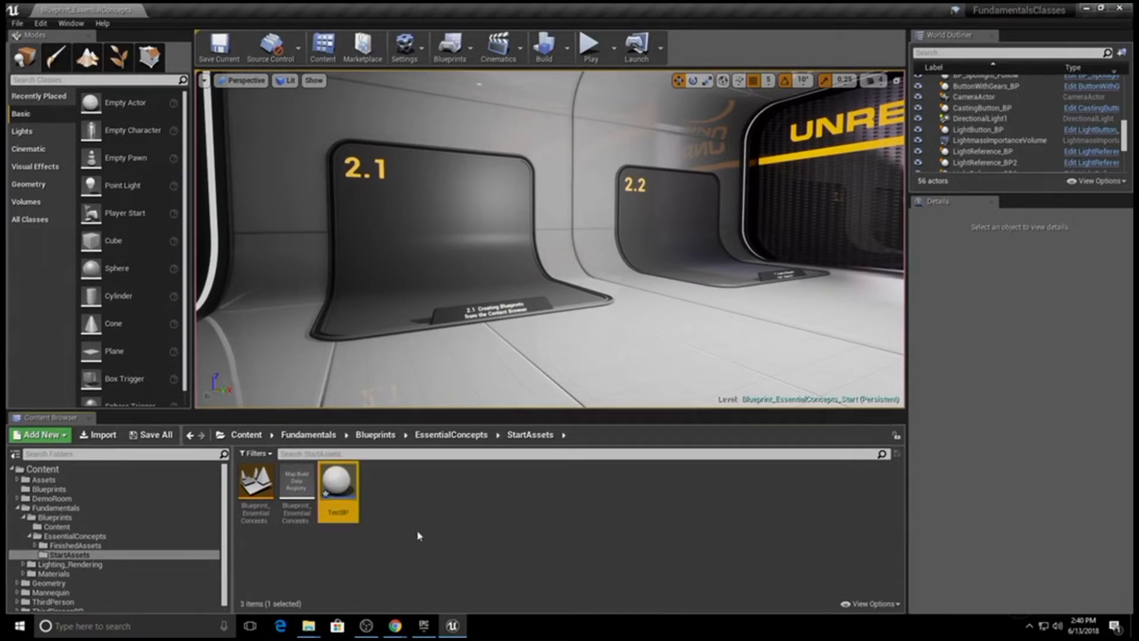
{"action": "double_click", "coordinate": [335, 498]}
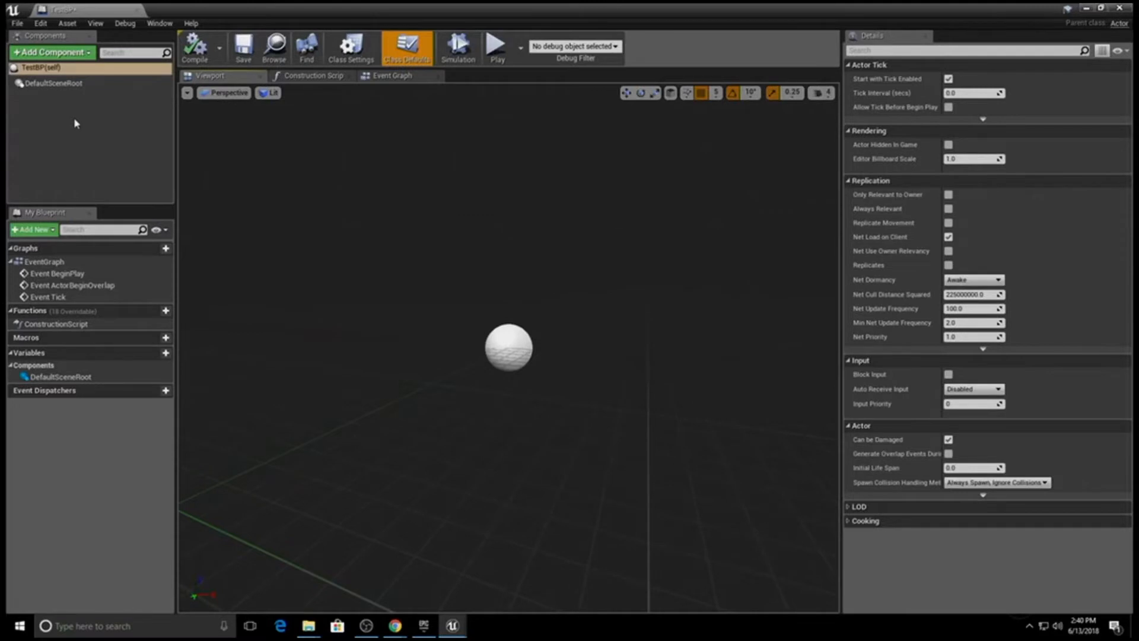
Look over the available component types, the class settings and the class defaults of TestBP
{"action": "left_click", "coordinate": [63, 57]}
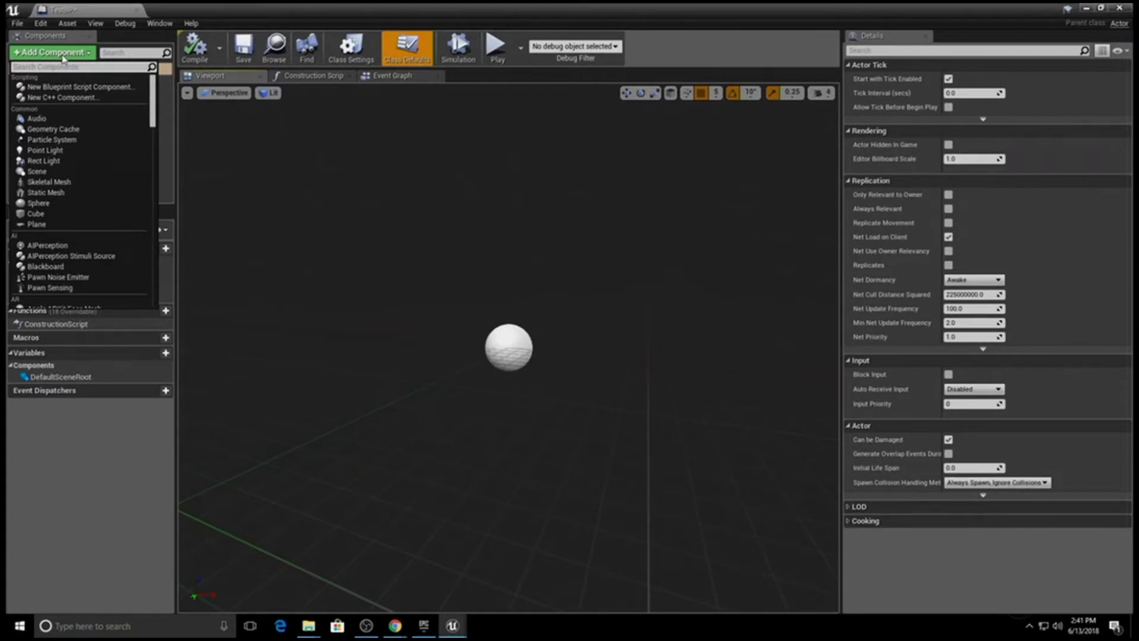
{"action": "left_click", "coordinate": [63, 54]}
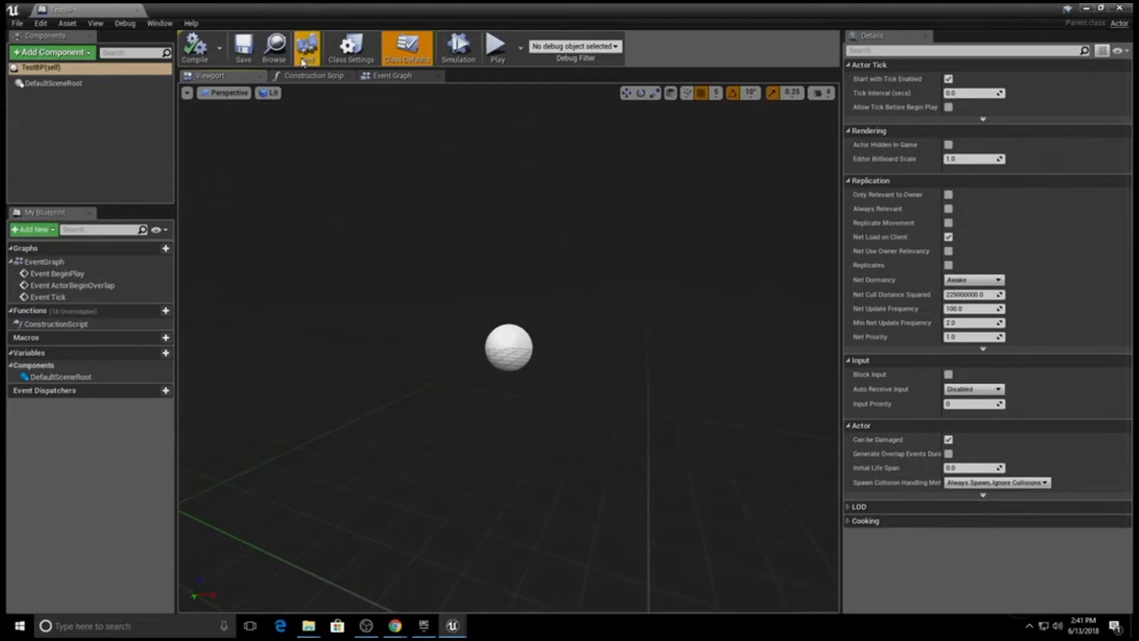
{"action": "left_click", "coordinate": [356, 59]}
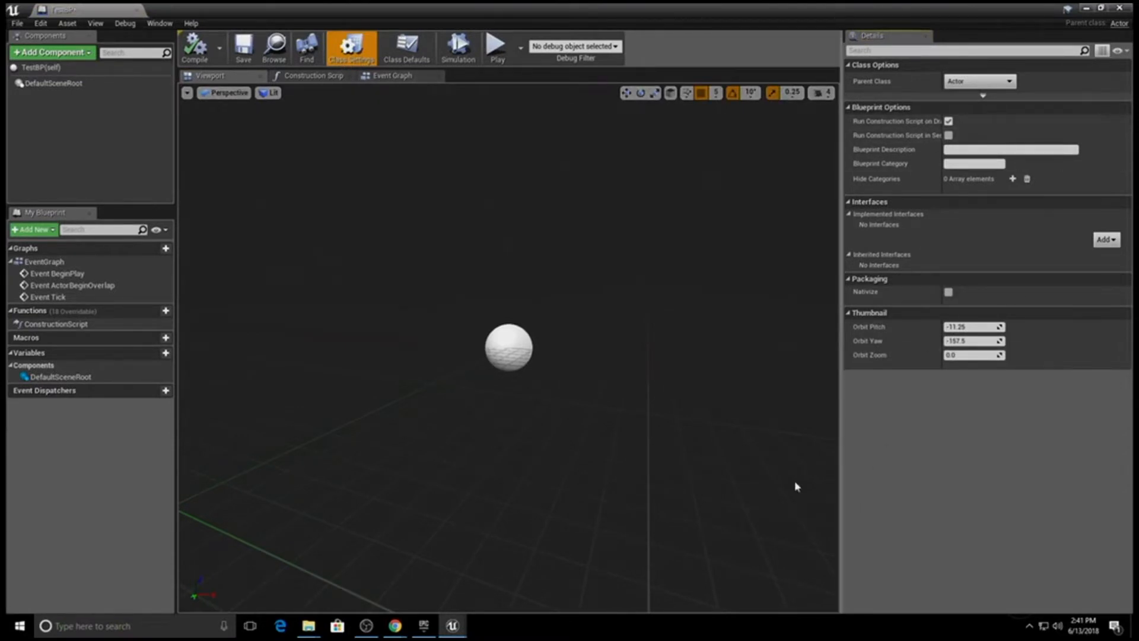
{"action": "left_click", "coordinate": [407, 48]}
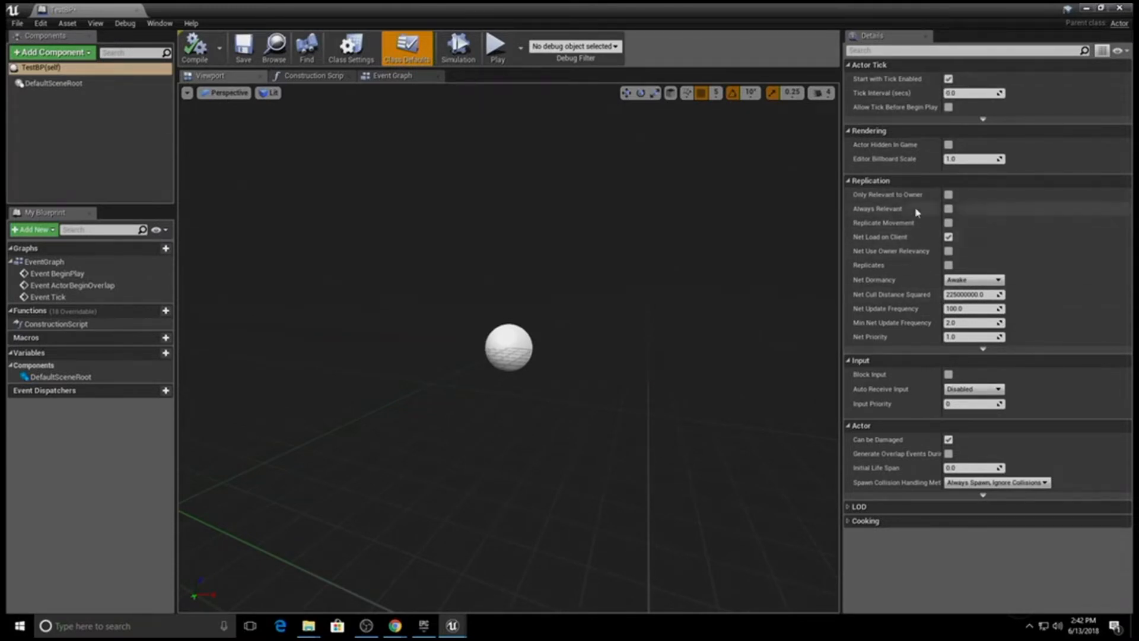
Add a Static Mesh component to TestBP and assign the SM_DemoCube mesh to it
{"action": "left_click", "coordinate": [51, 52]}
{"action": "type", "text": "static"}
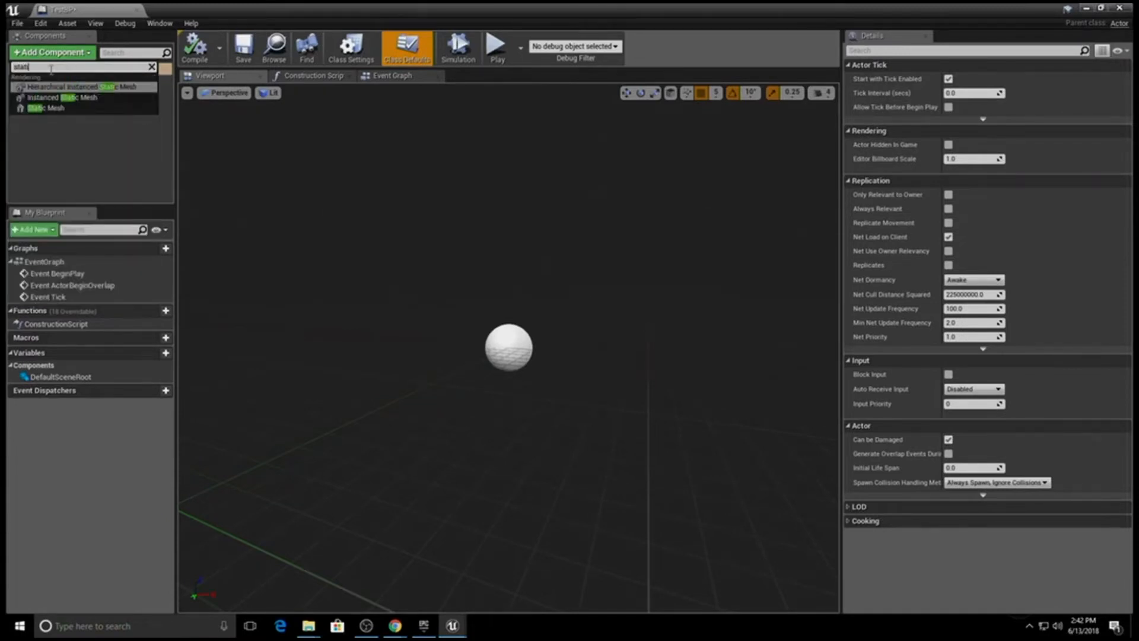
{"action": "left_click", "coordinate": [44, 108]}
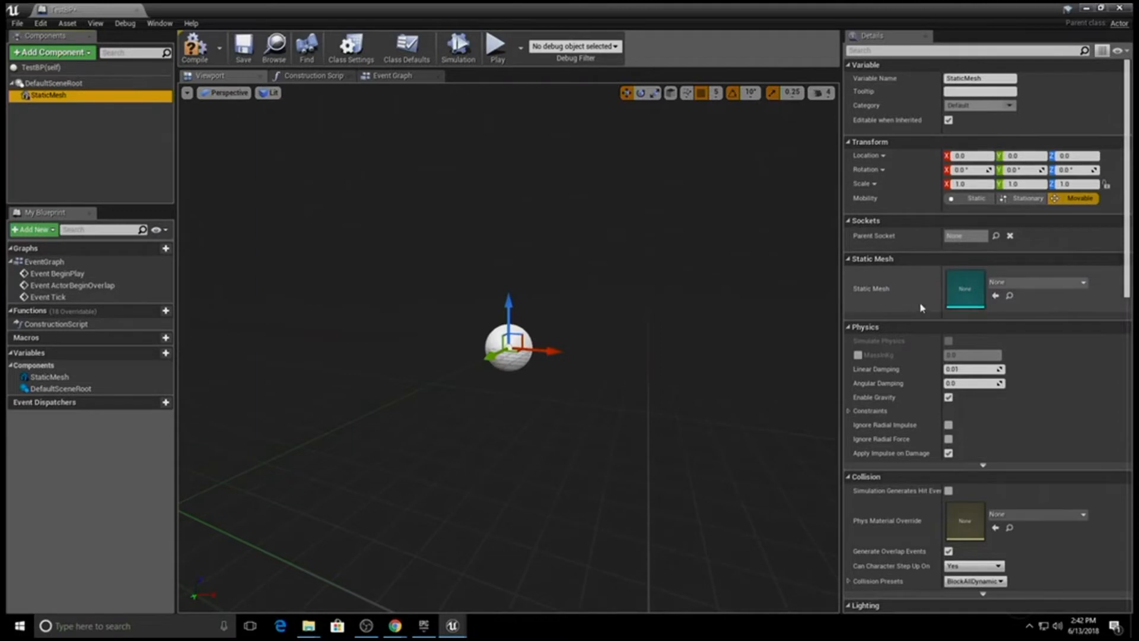
{"action": "left_click", "coordinate": [1020, 284]}
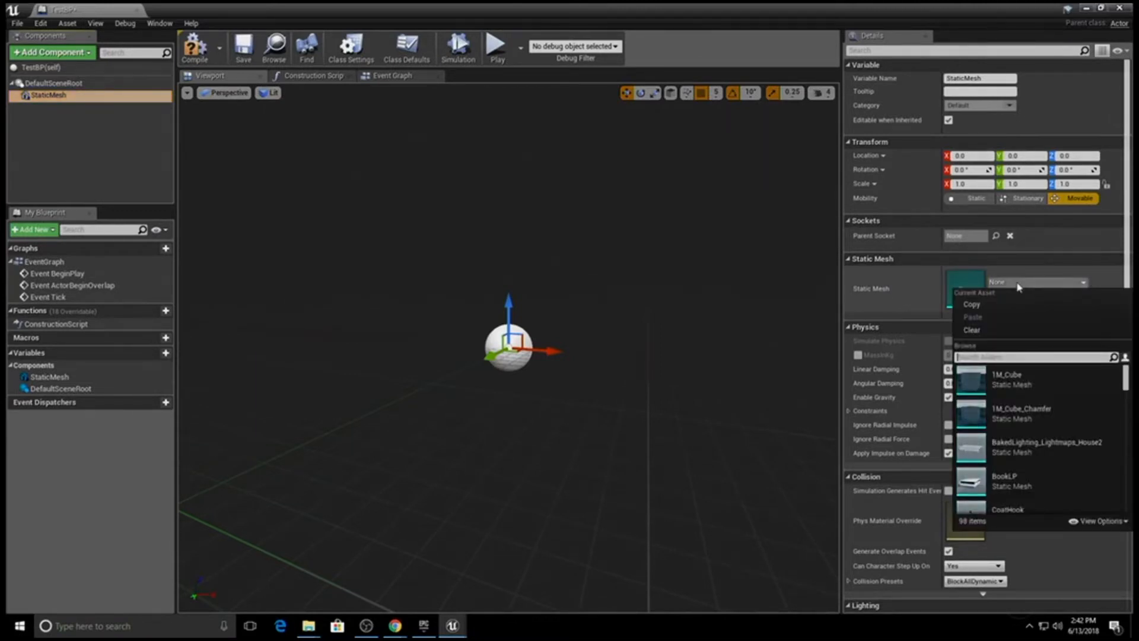
{"action": "type", "text": "cube"}
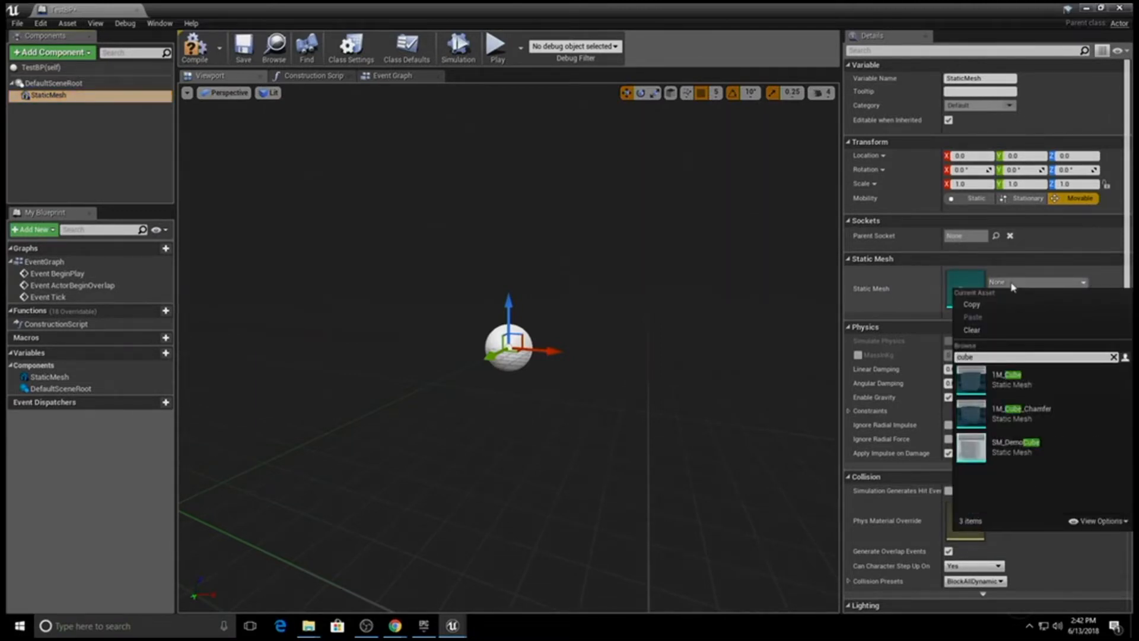
{"action": "left_click", "coordinate": [1030, 448]}
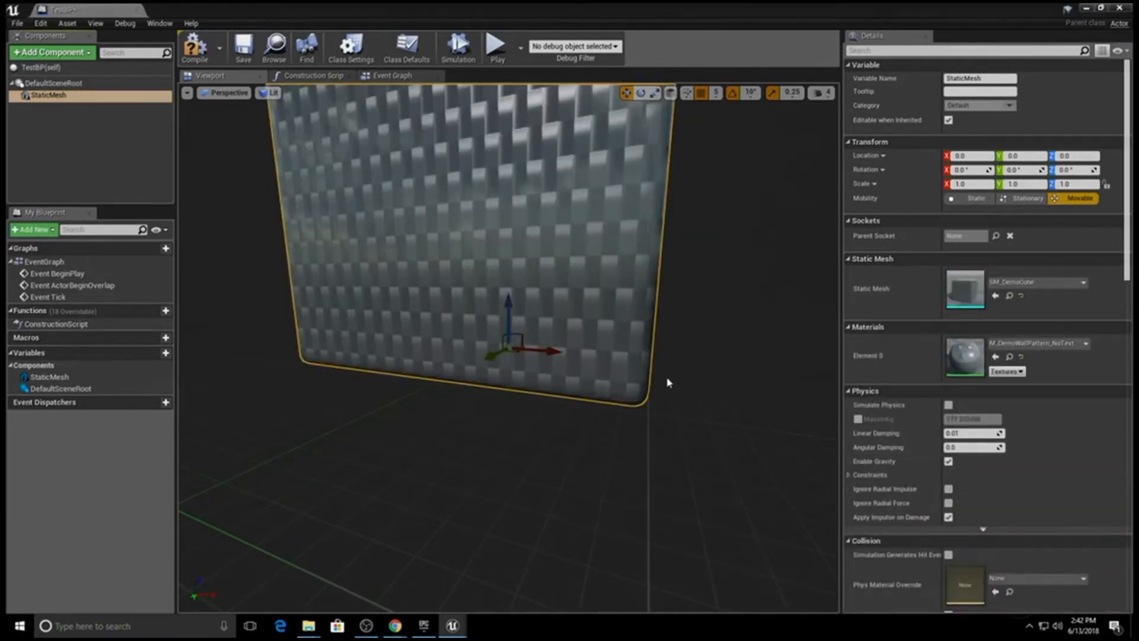
{"action": "key", "text": "f"}
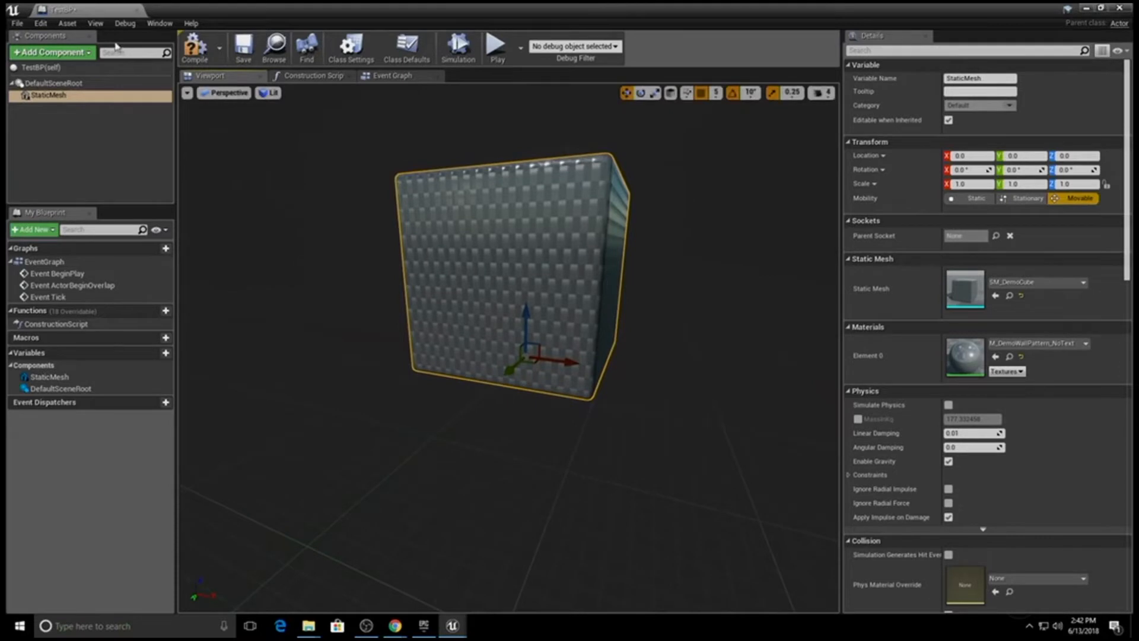
Add a Point Light component under the static mesh and raise it above the cube to a Z location of about 195
{"action": "left_click", "coordinate": [57, 54]}
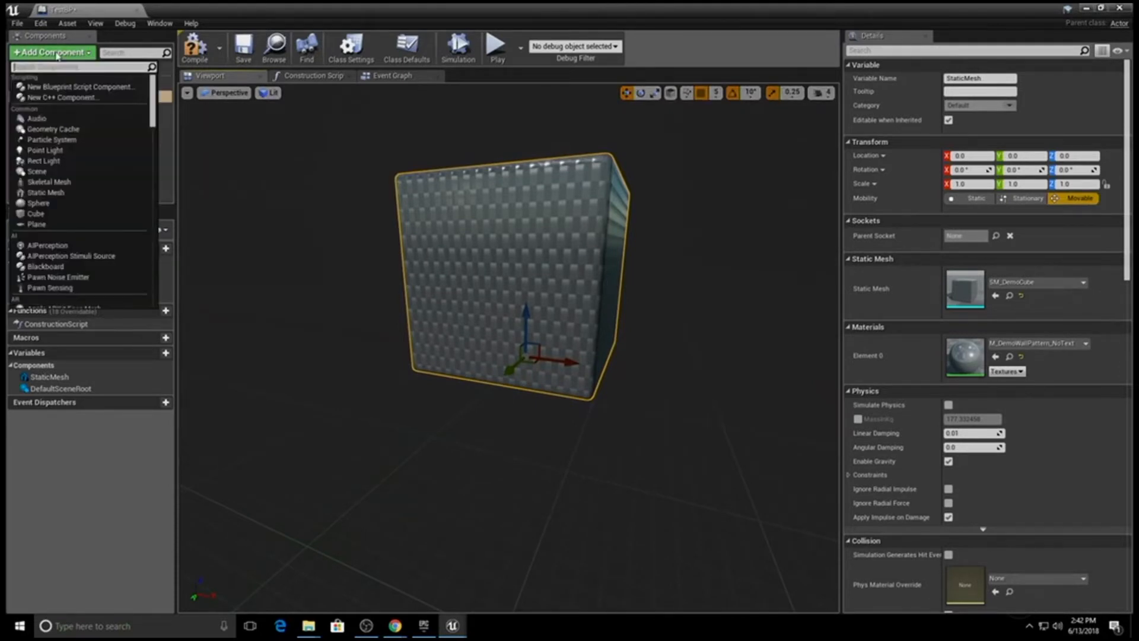
{"action": "type", "text": "light"}
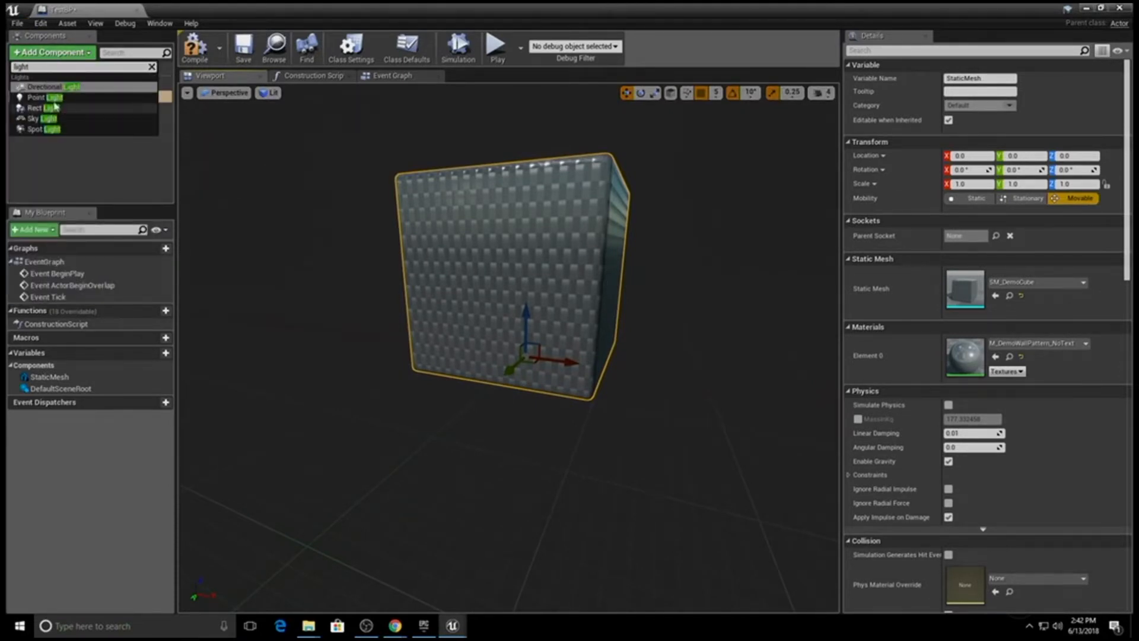
{"action": "left_click", "coordinate": [44, 98]}
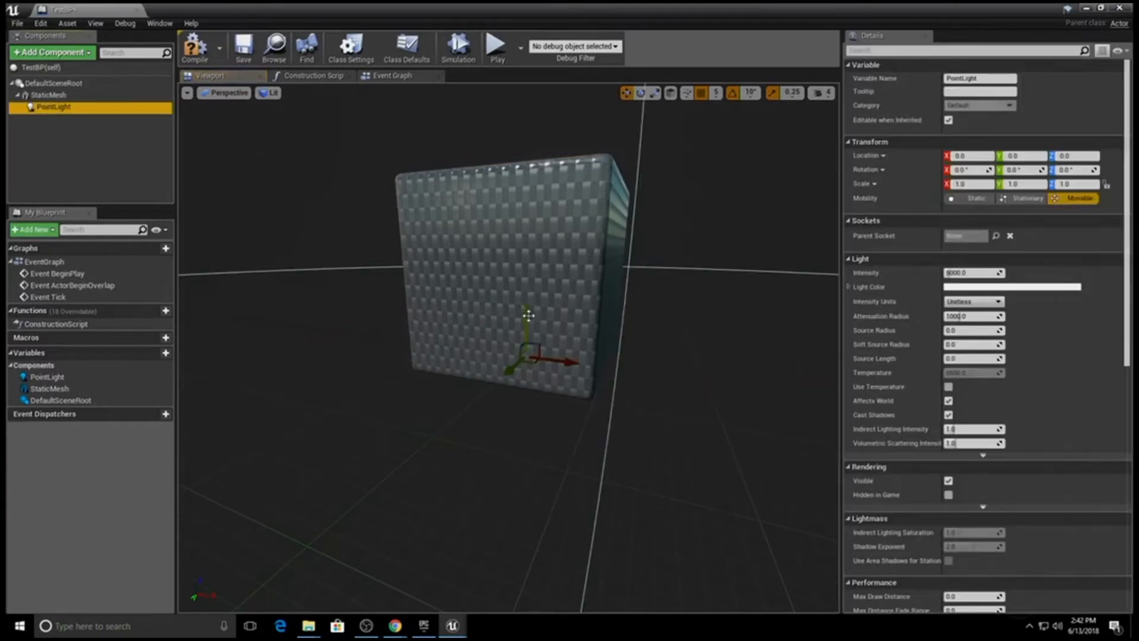
{"action": "left_click_drag", "start_coordinate": [528, 316], "coordinate": [537, 103]}
{"action": "right_click_drag", "start_coordinate": [537, 103], "coordinate": [545, 337]}
{"action": "left_click_drag", "start_coordinate": [530, 343], "coordinate": [537, 220]}
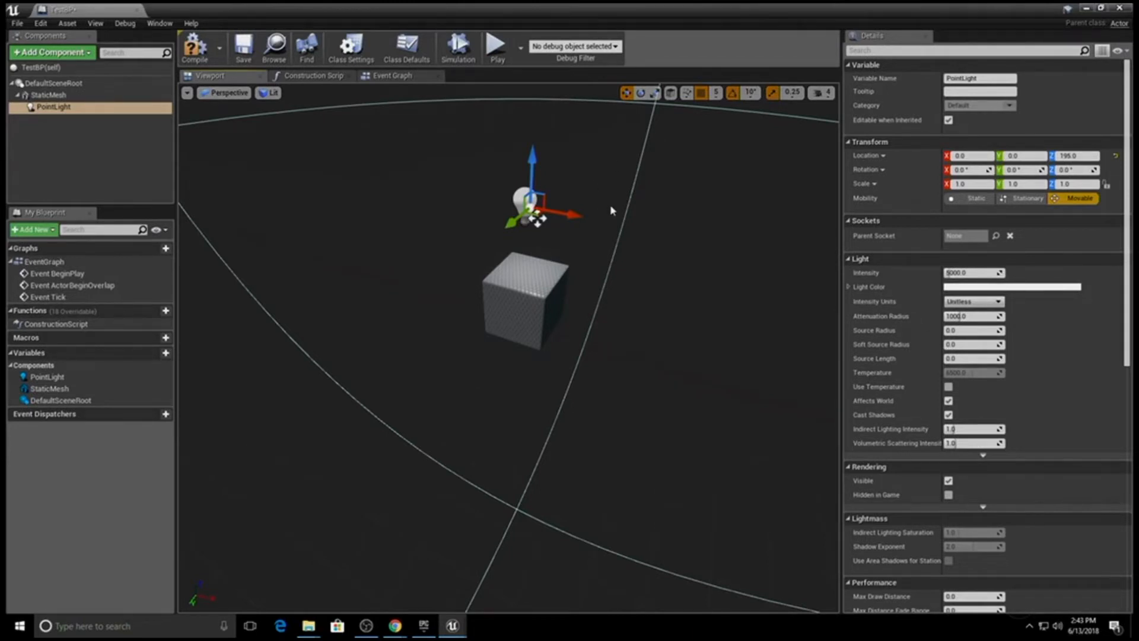
{"action": "right_click_drag", "start_coordinate": [476, 237], "coordinate": [480, 201]}
{"action": "scroll", "coordinate": [475, 237], "scroll_direction": "down", "scroll_amount": 3}
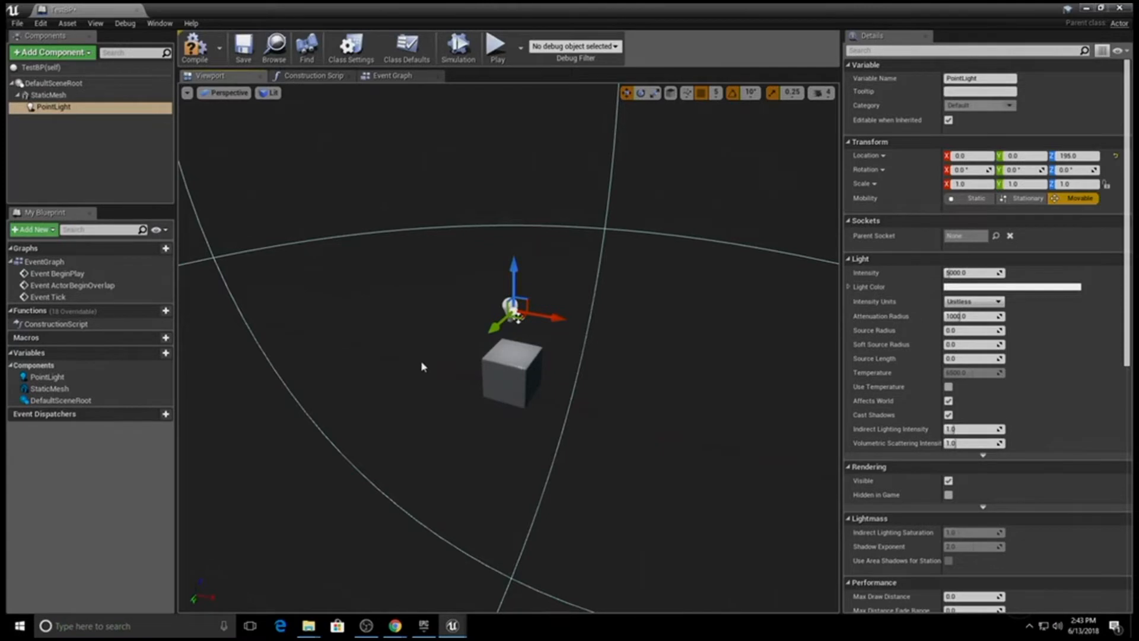
Look over the Construction Script and the Event Graph of TestBP and close the Blueprint editor
{"action": "left_click", "coordinate": [314, 77]}
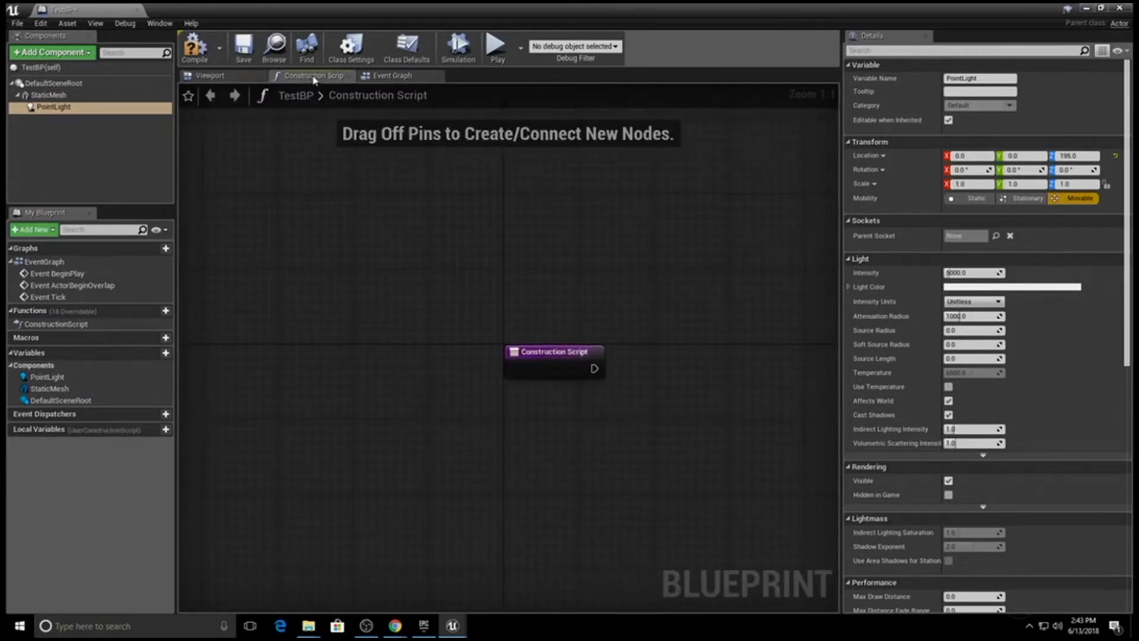
{"action": "right_click_drag", "start_coordinate": [523, 278], "coordinate": [487, 266]}
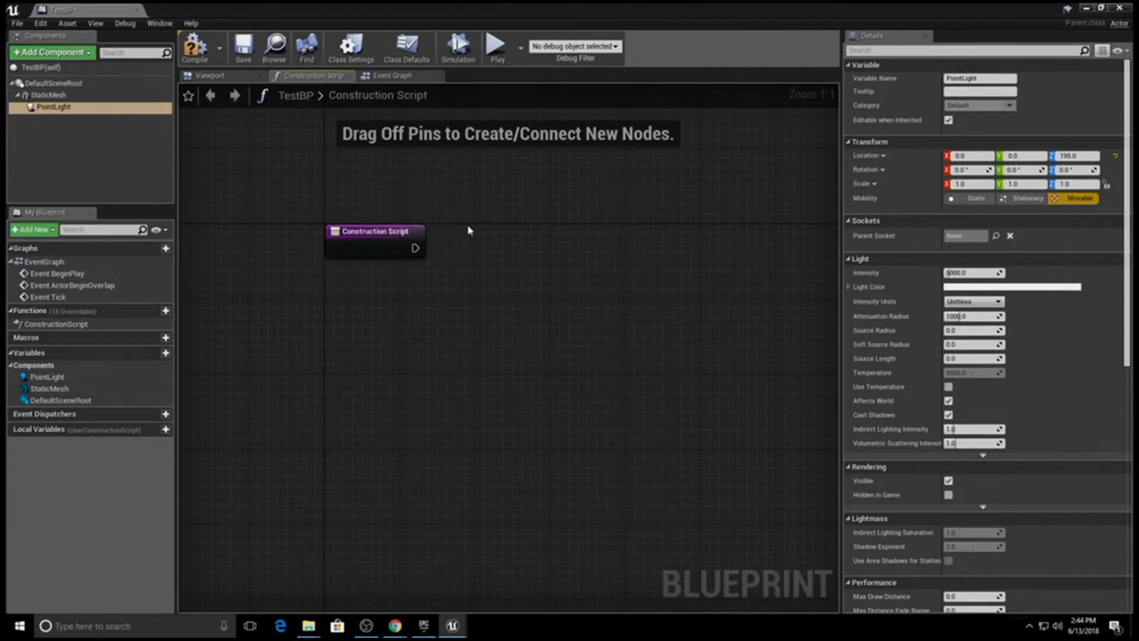
{"action": "left_click", "coordinate": [404, 77]}
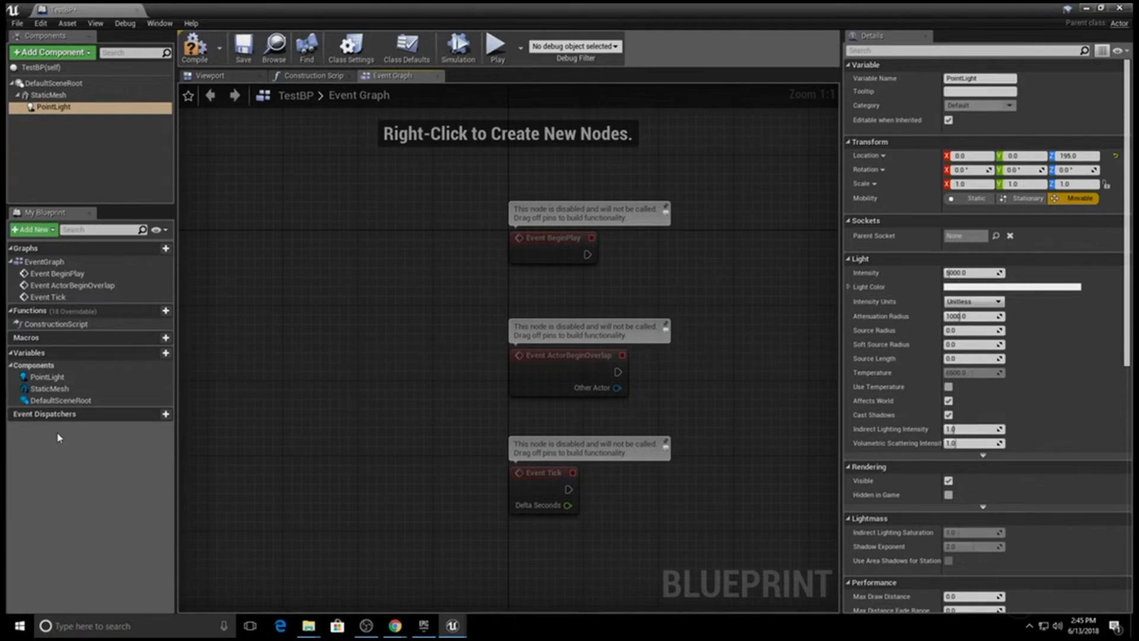
{"action": "left_click", "coordinate": [137, 11]}
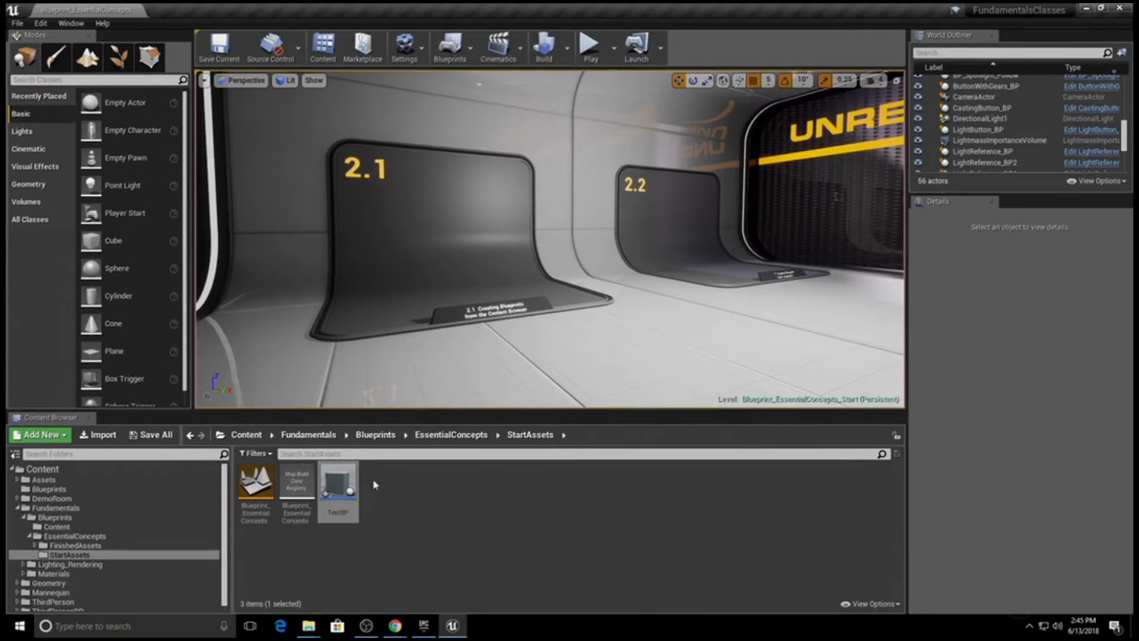
Place a TestBP instance in the 2.1 display area and duplicate it along X to a location of about 5930
{"action": "left_click", "coordinate": [339, 478]}
{"action": "left_click_drag", "start_coordinate": [338, 478], "coordinate": [467, 295]}
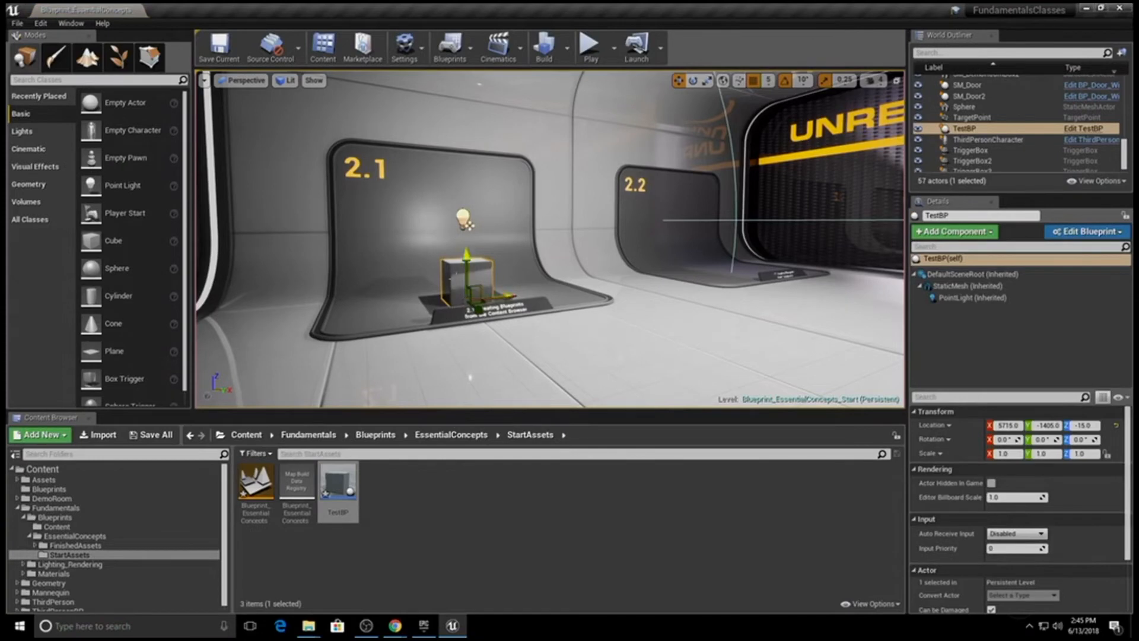
{"action": "key", "text": "f"}
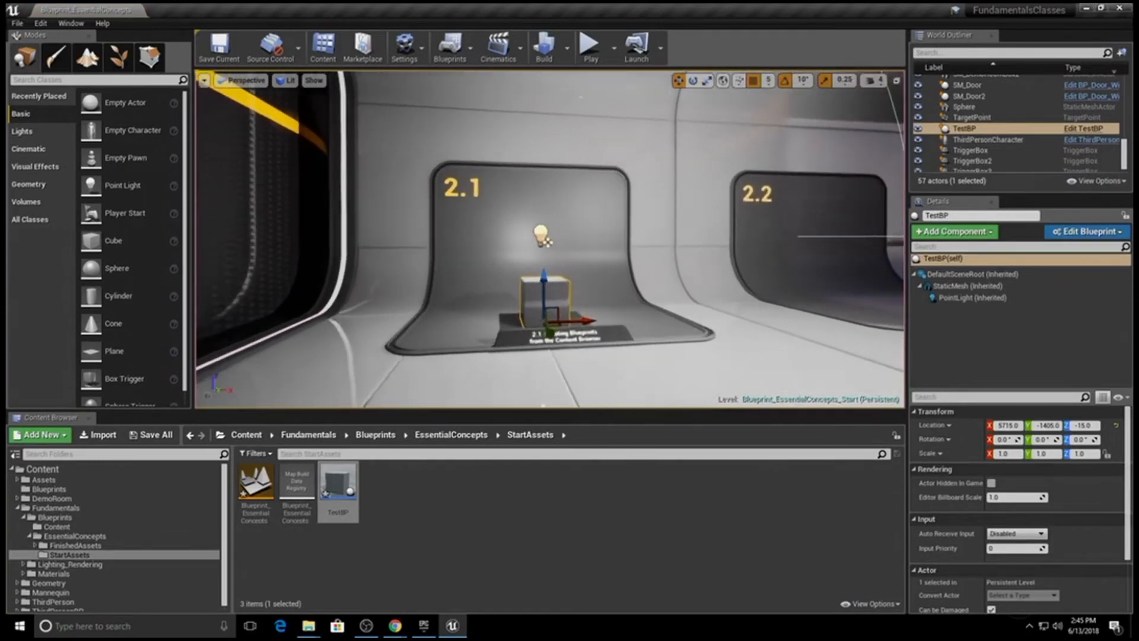
{"action": "right_click_drag", "start_coordinate": [550, 240], "coordinate": [564, 300]}
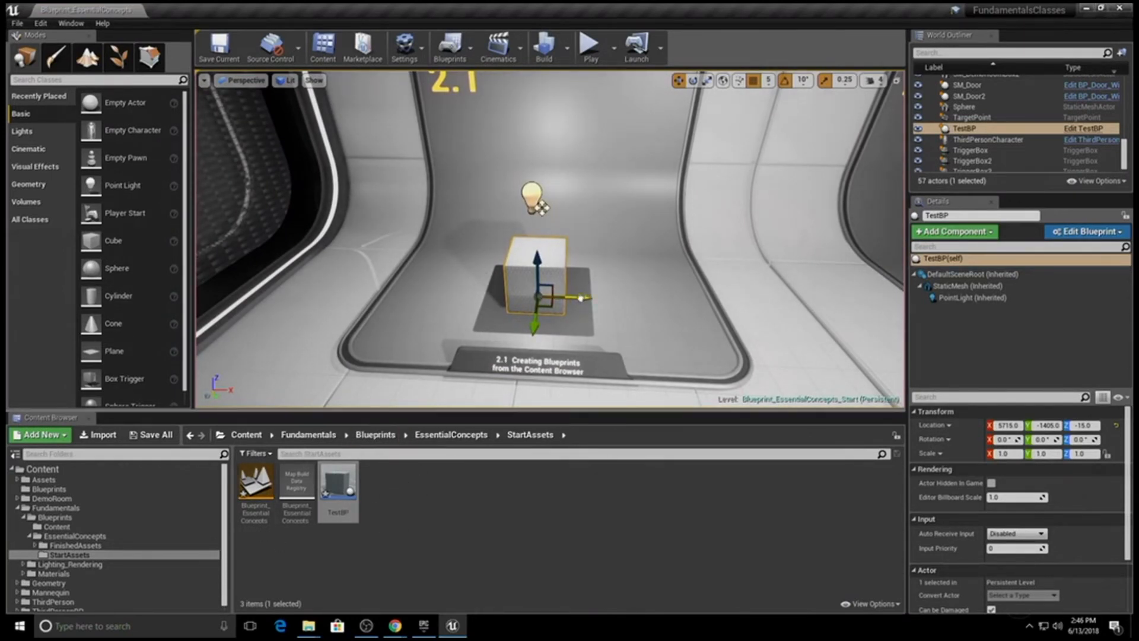
{"action": "left_click_drag", "start_coordinate": [582, 299], "coordinate": [700, 302], "text": "alt"}
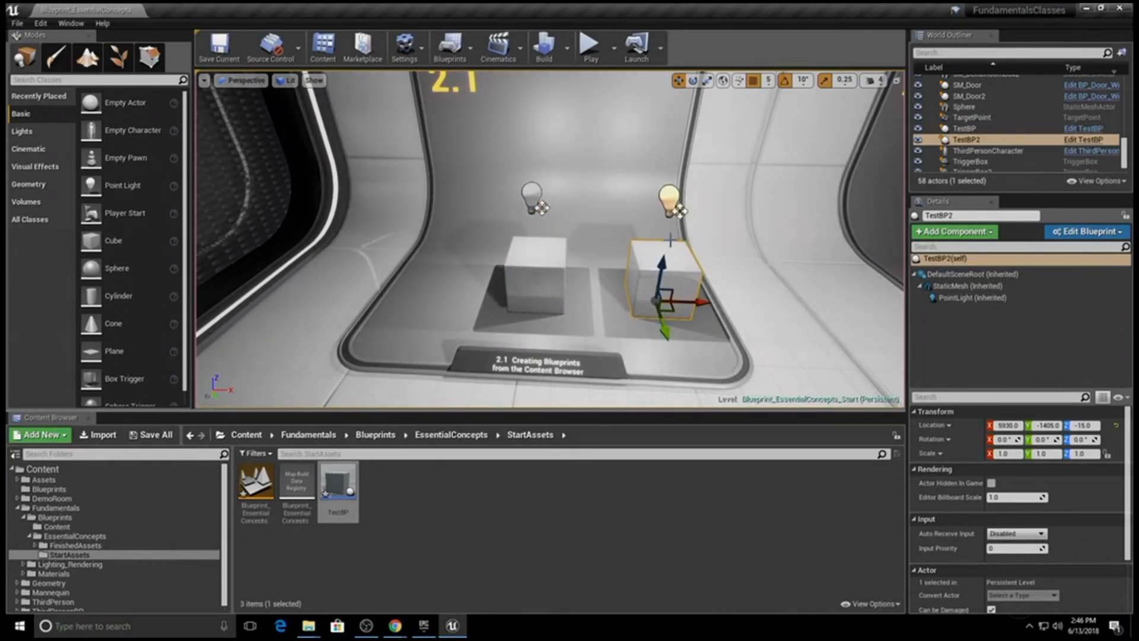
{"action": "left_click", "coordinate": [519, 252]}
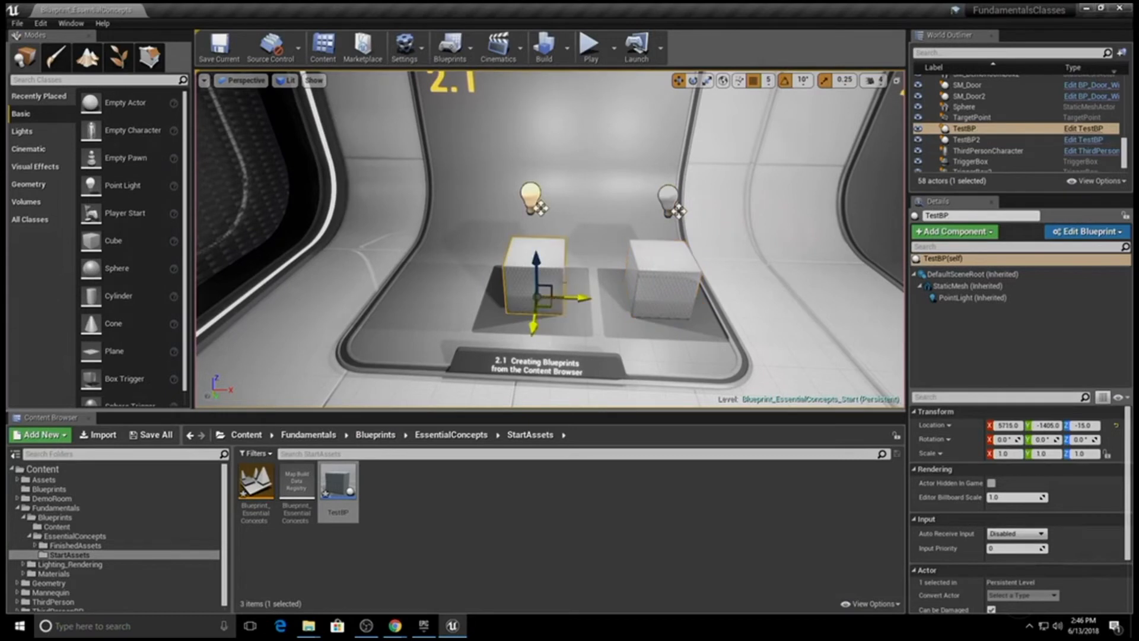
Set the light color of the second TestBP instance's point light to a light red, hex sRGB FF5A56FF
{"action": "left_click", "coordinate": [686, 261]}
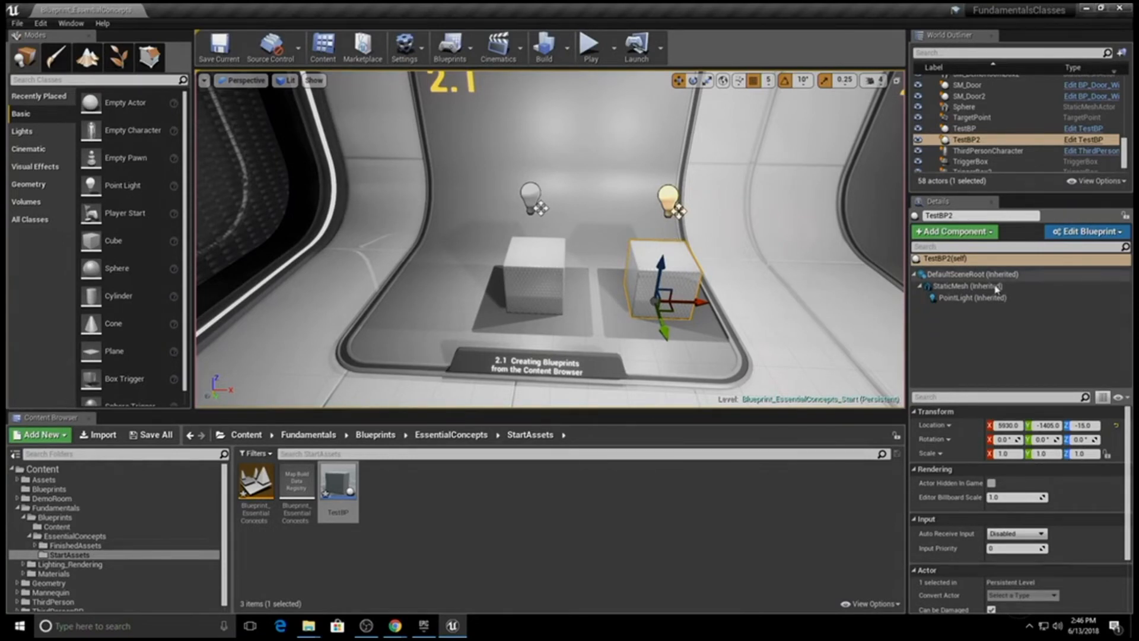
{"action": "left_click", "coordinate": [976, 298]}
{"action": "left_click", "coordinate": [1032, 520]}
{"action": "left_click_drag", "start_coordinate": [864, 414], "coordinate": [895, 399]}
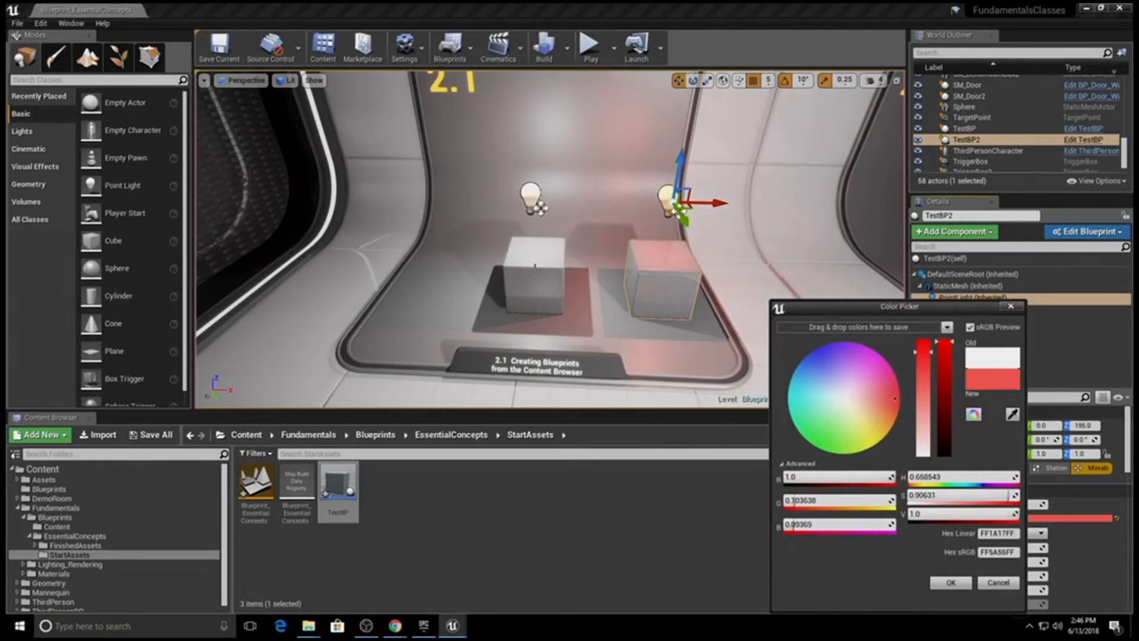
Place a third TestBP instance beside the other two in the 2.1 display area
{"action": "left_click_drag", "start_coordinate": [338, 493], "coordinate": [448, 294]}
{"action": "left_click", "coordinate": [528, 295]}
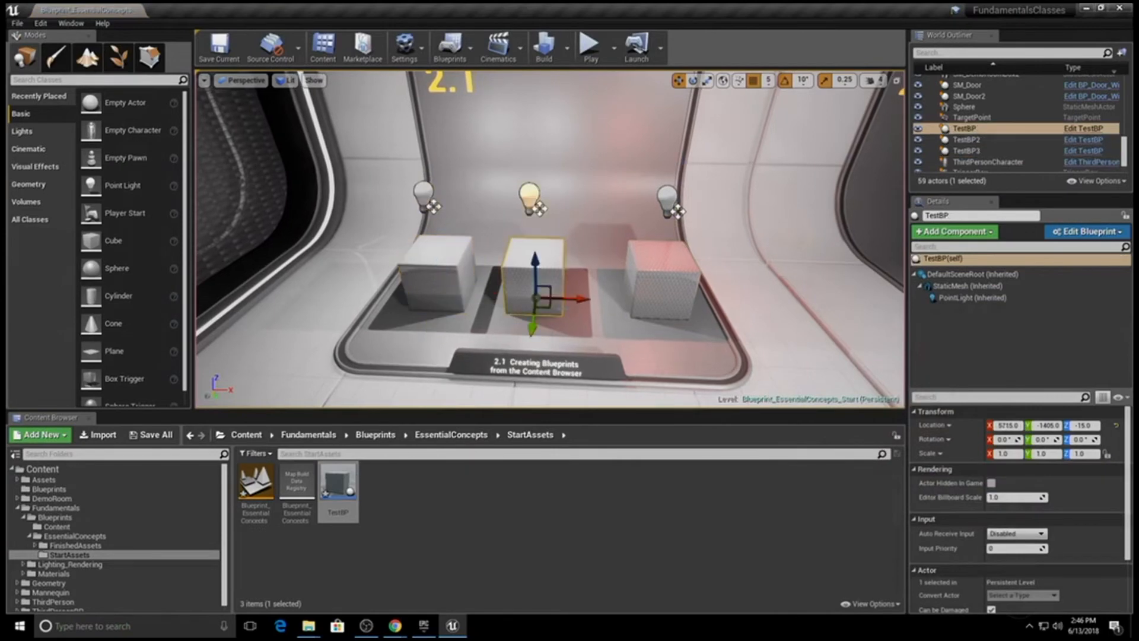
{"action": "left_click_drag", "start_coordinate": [574, 300], "coordinate": [587, 300]}
{"action": "left_click", "coordinate": [672, 344]}
{"action": "right_click_drag", "start_coordinate": [679, 346], "coordinate": [748, 326]}
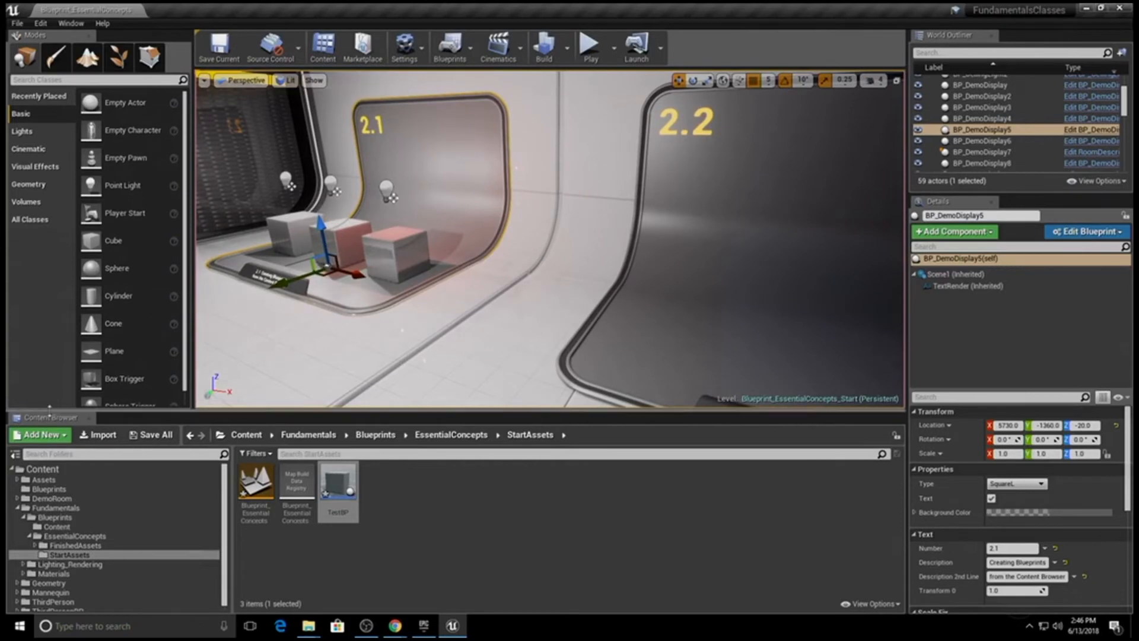
Examine the asset creation options, including the parent classes for a Blueprint Class and the advanced Blueprint types
{"action": "left_click", "coordinate": [50, 437]}
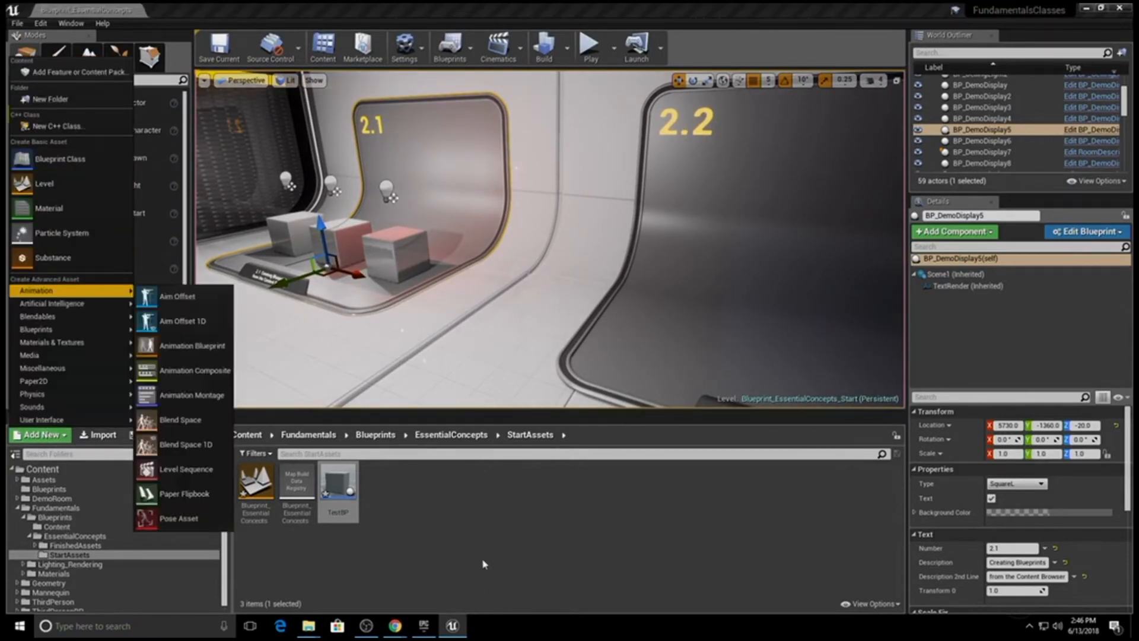
{"action": "left_click", "coordinate": [440, 508]}
{"action": "right_click", "coordinate": [437, 508]}
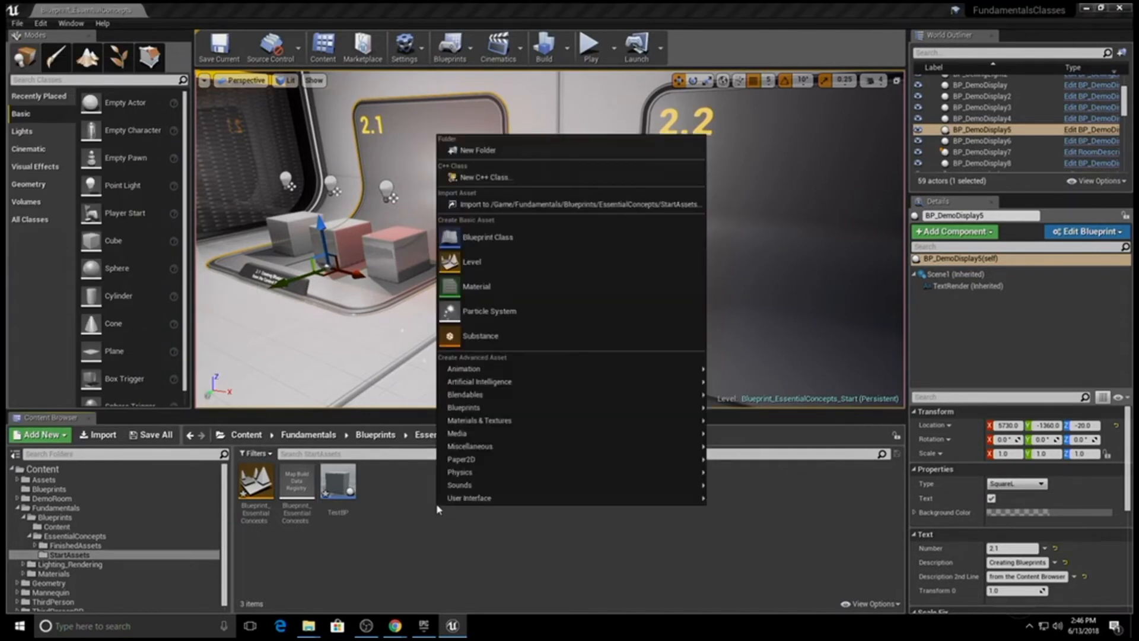
{"action": "left_click", "coordinate": [490, 238]}
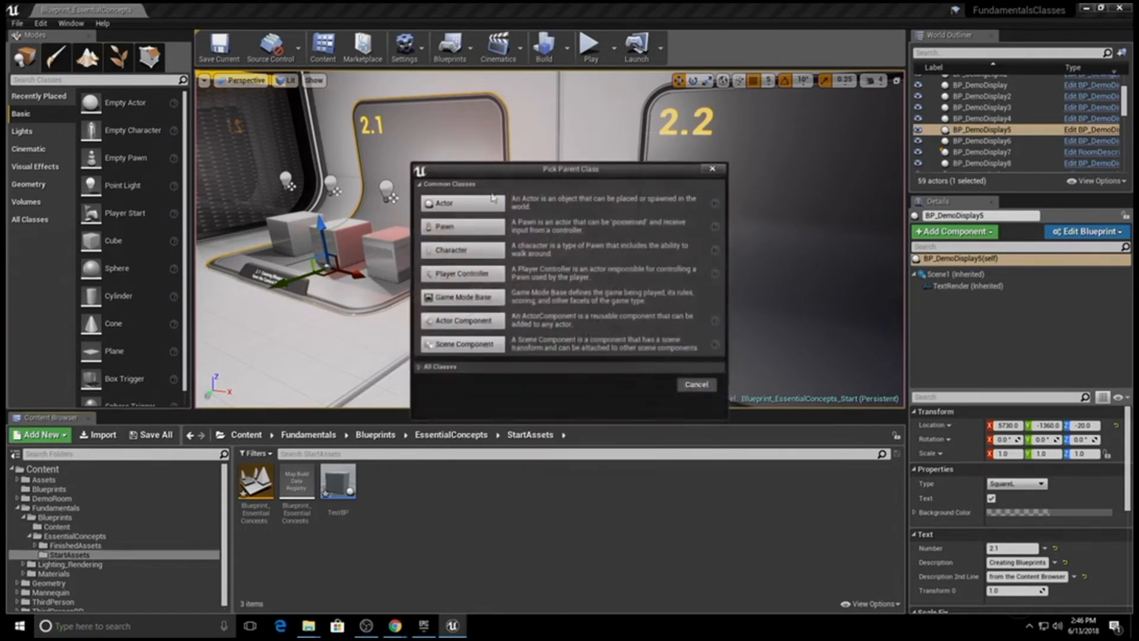
{"action": "left_click", "coordinate": [714, 170]}
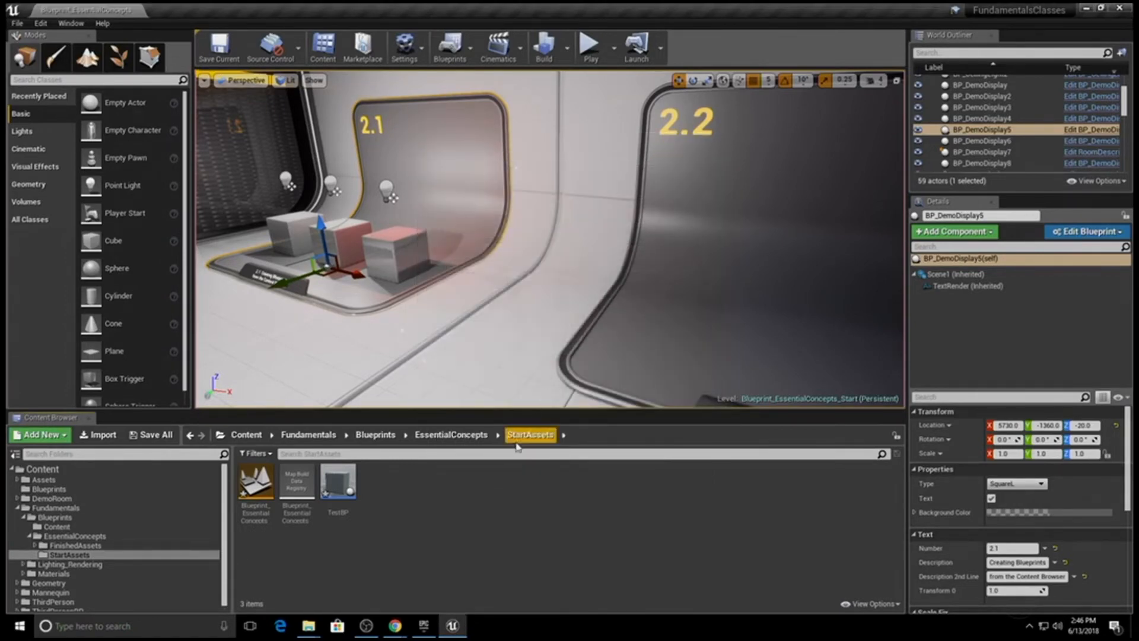
{"action": "right_click", "coordinate": [427, 495]}
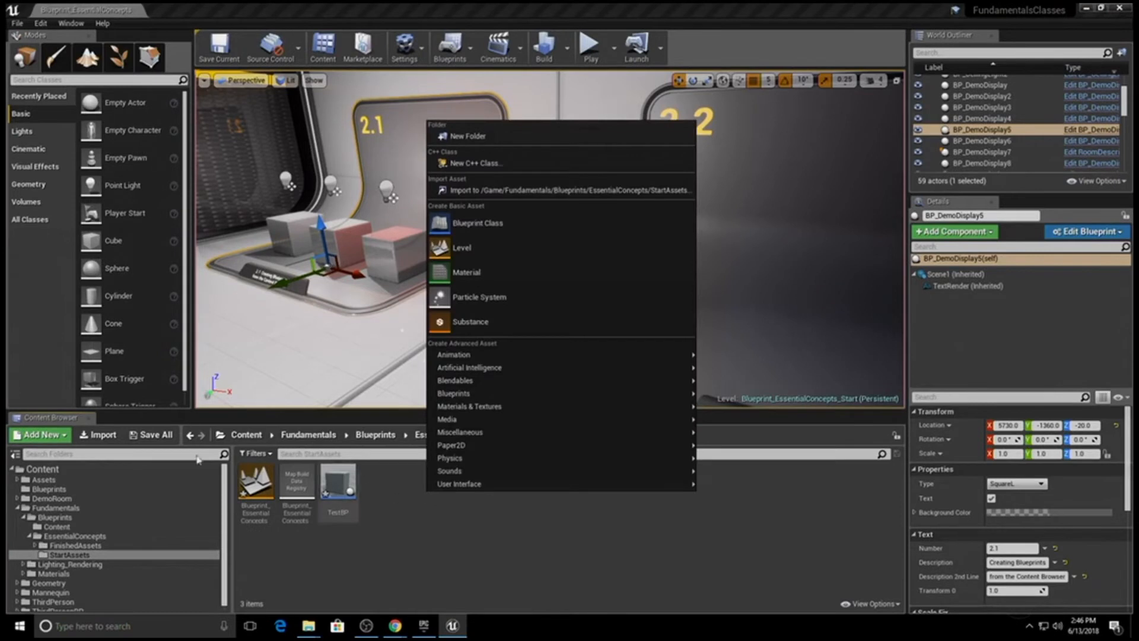
{"action": "mouse_move", "coordinate": [470, 467]}
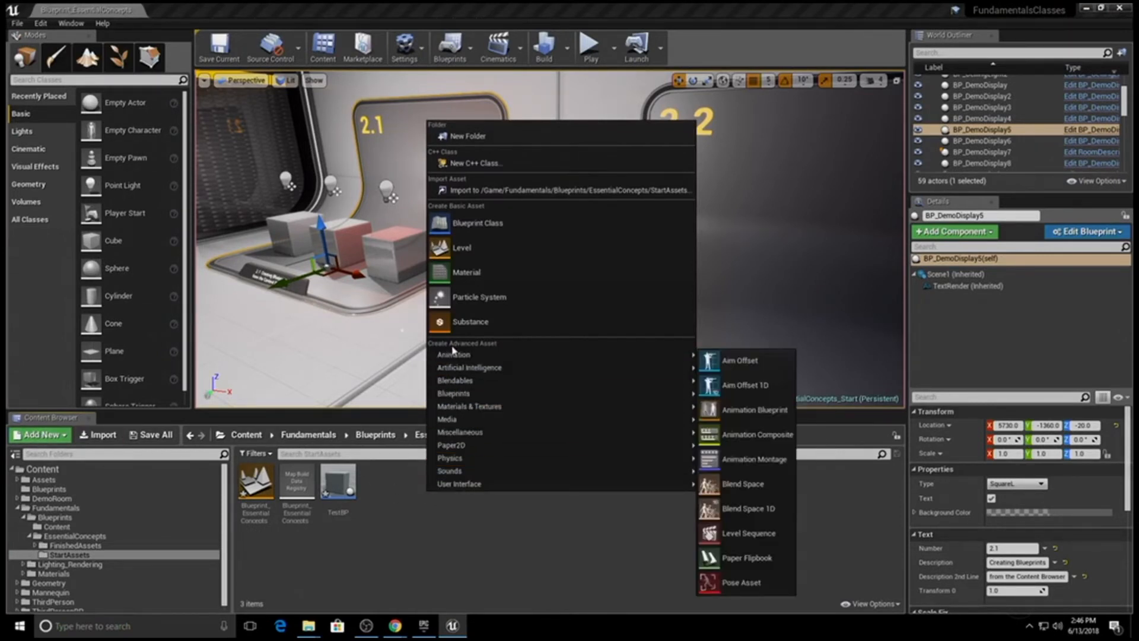
{"action": "mouse_move", "coordinate": [457, 399]}
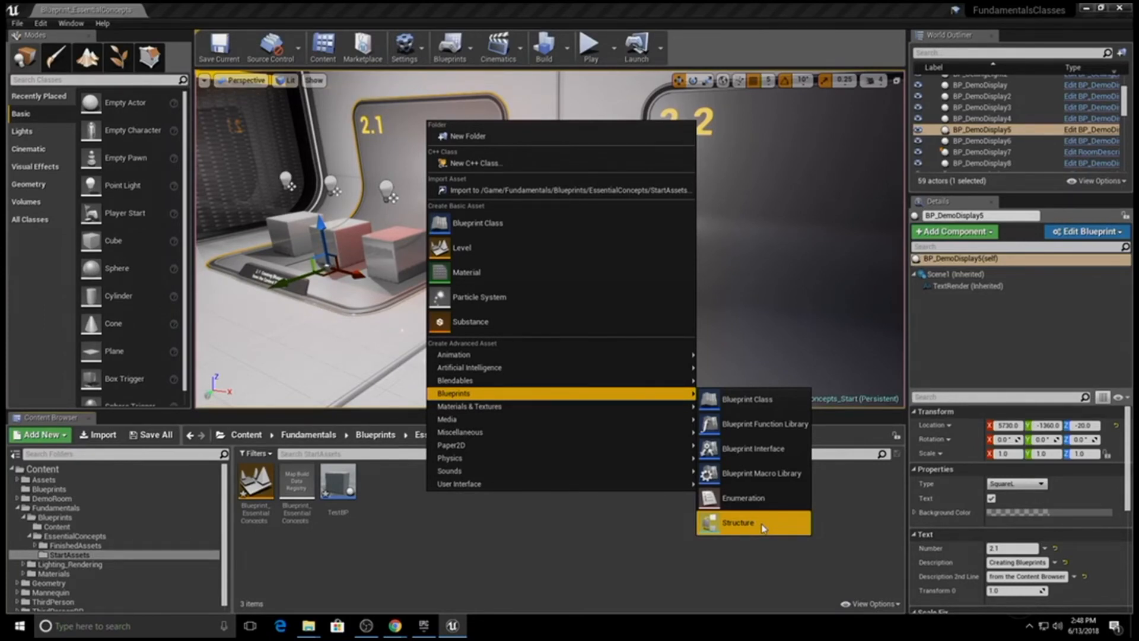
{"action": "left_click", "coordinate": [595, 567]}
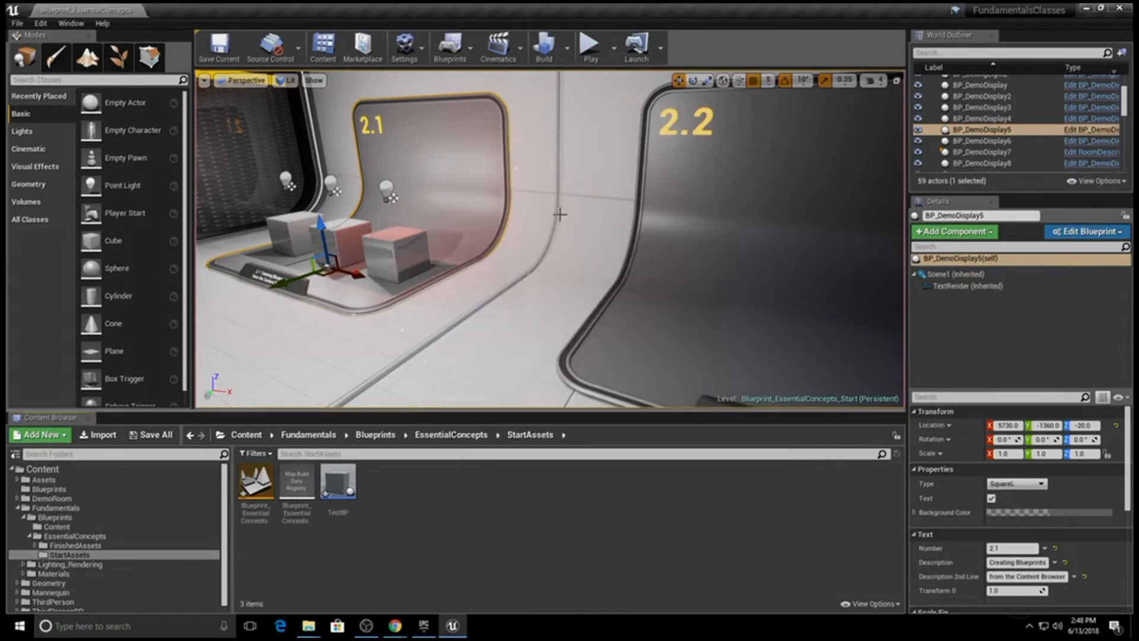
Open the TestBP Blueprint, look over its cube and point light in 3D, and close the Blueprint editor
{"action": "right_click_drag", "start_coordinate": [498, 249], "coordinate": [611, 248]}
{"action": "left_click", "coordinate": [333, 486]}
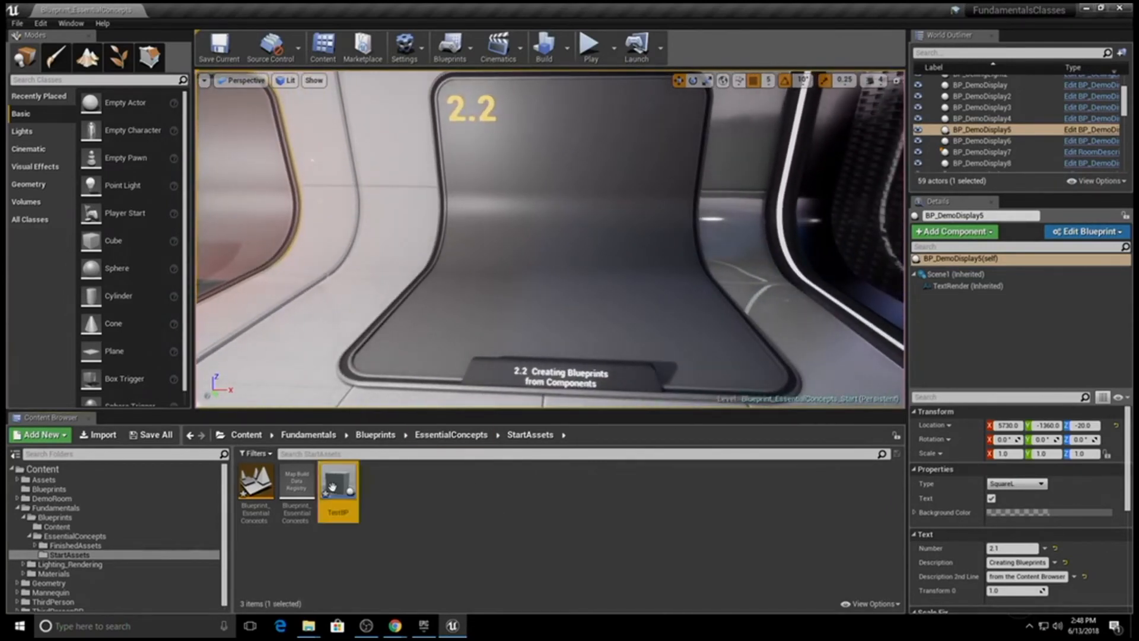
{"action": "double_click", "coordinate": [332, 487]}
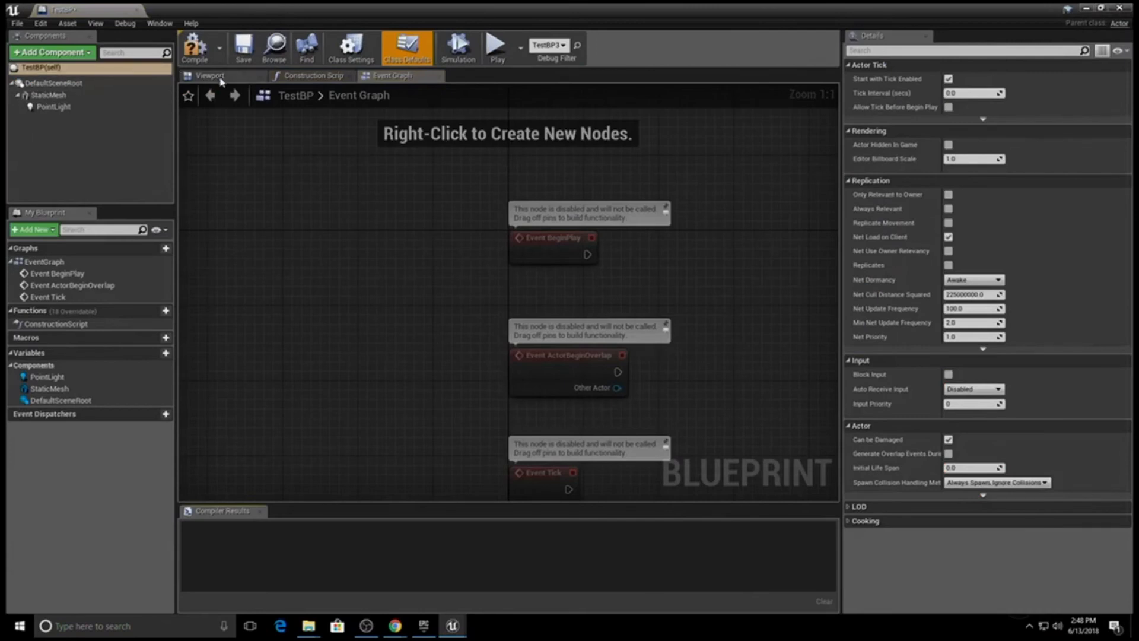
{"action": "left_click", "coordinate": [221, 80]}
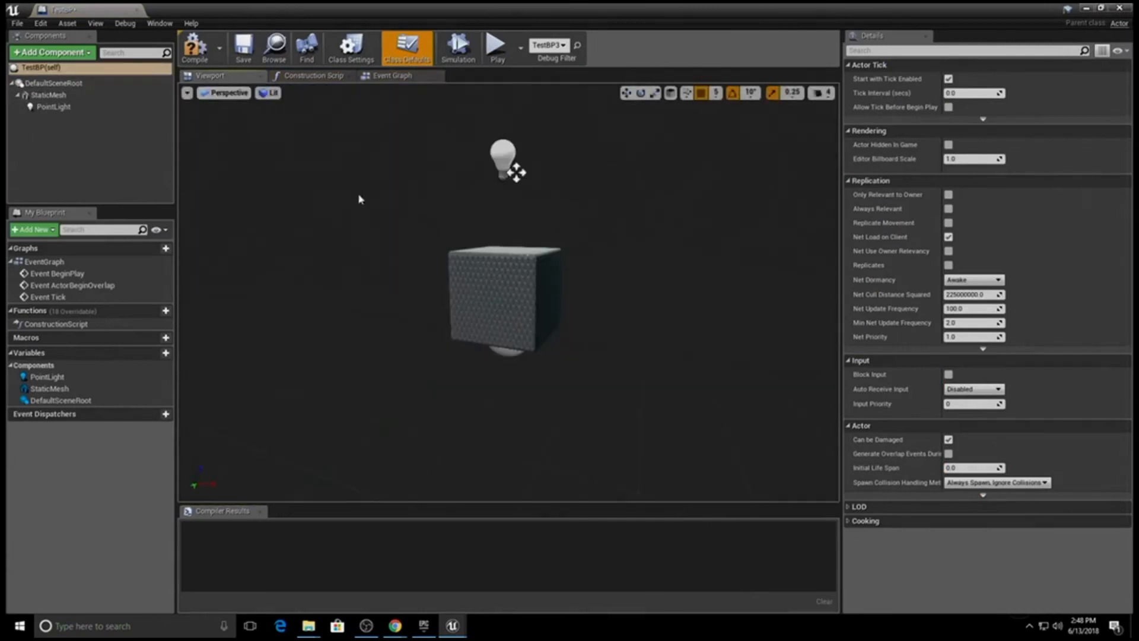
{"action": "left_click", "coordinate": [136, 11]}
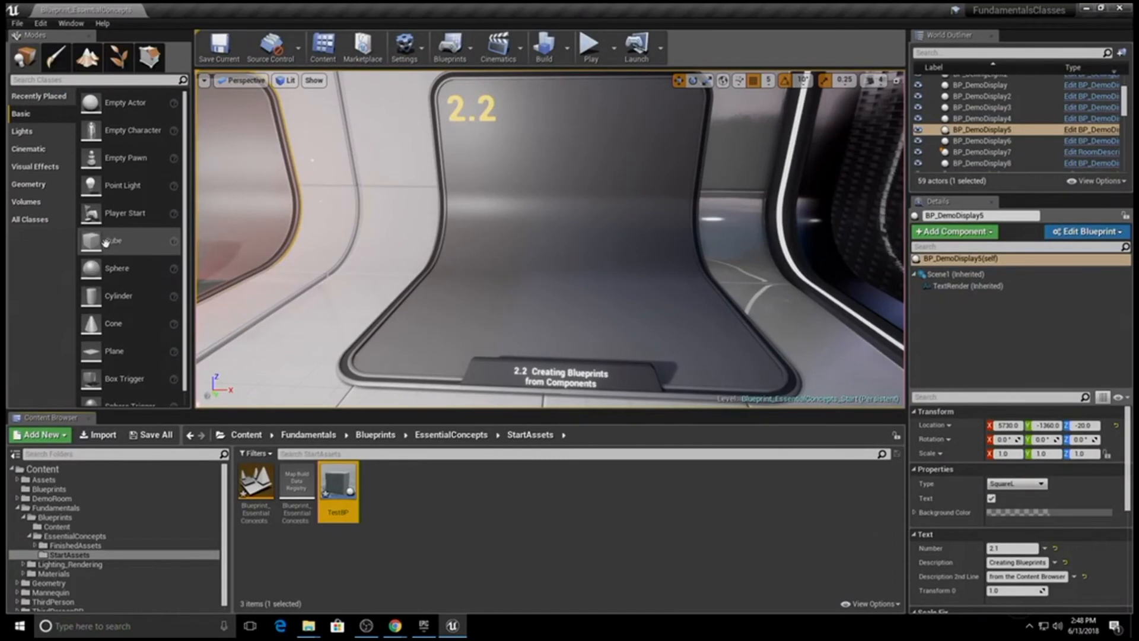
Place a cube in the 2.2 display area at a Z location of about 40 and a point light above it
{"action": "left_click_drag", "start_coordinate": [107, 244], "coordinate": [567, 306]}
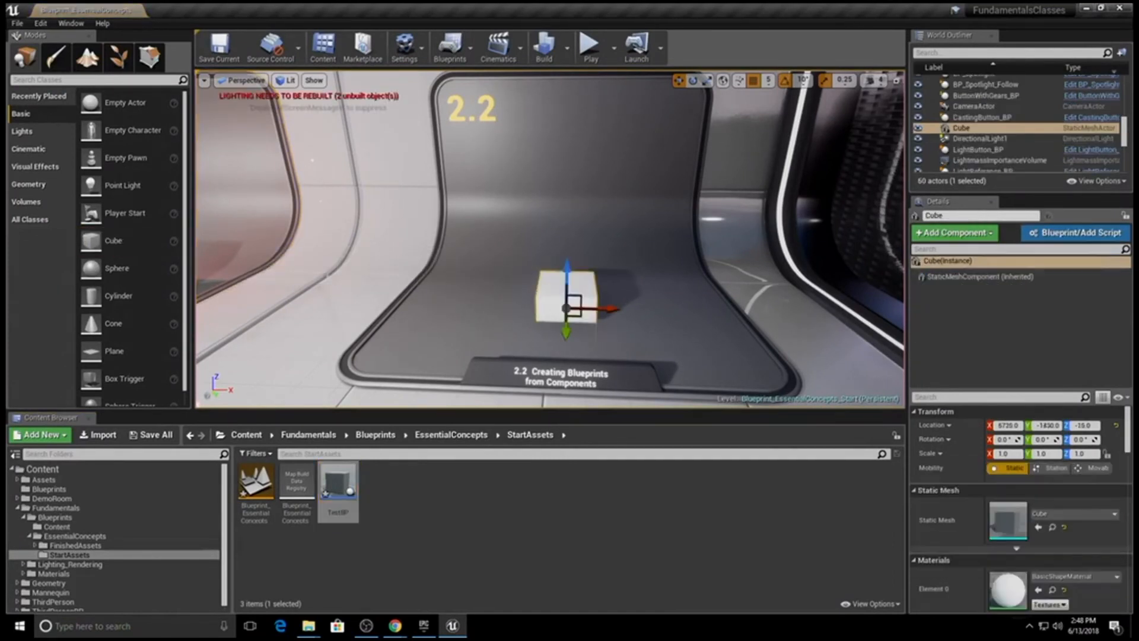
{"action": "left_click_drag", "start_coordinate": [107, 187], "coordinate": [569, 178]}
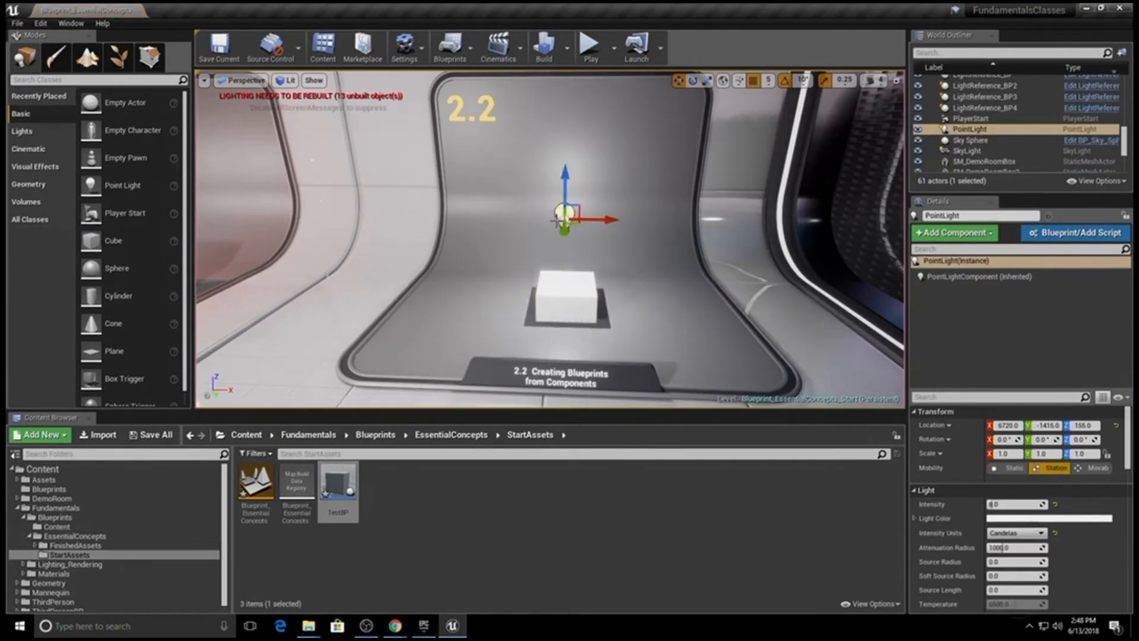
{"action": "left_click", "coordinate": [574, 297]}
{"action": "left_click", "coordinate": [563, 213]}
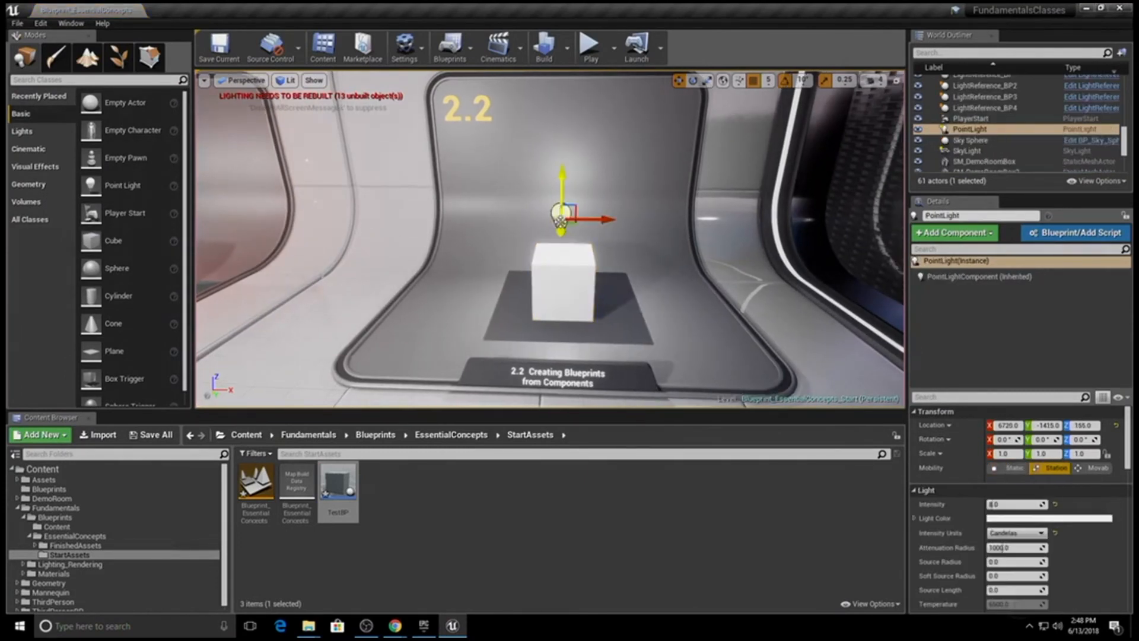
Place a box trigger at the base of the cube in the 2.2 display area
{"action": "scroll", "coordinate": [142, 339], "scroll_direction": "down", "scroll_amount": 1}
{"action": "left_click_drag", "start_coordinate": [116, 364], "coordinate": [558, 319]}
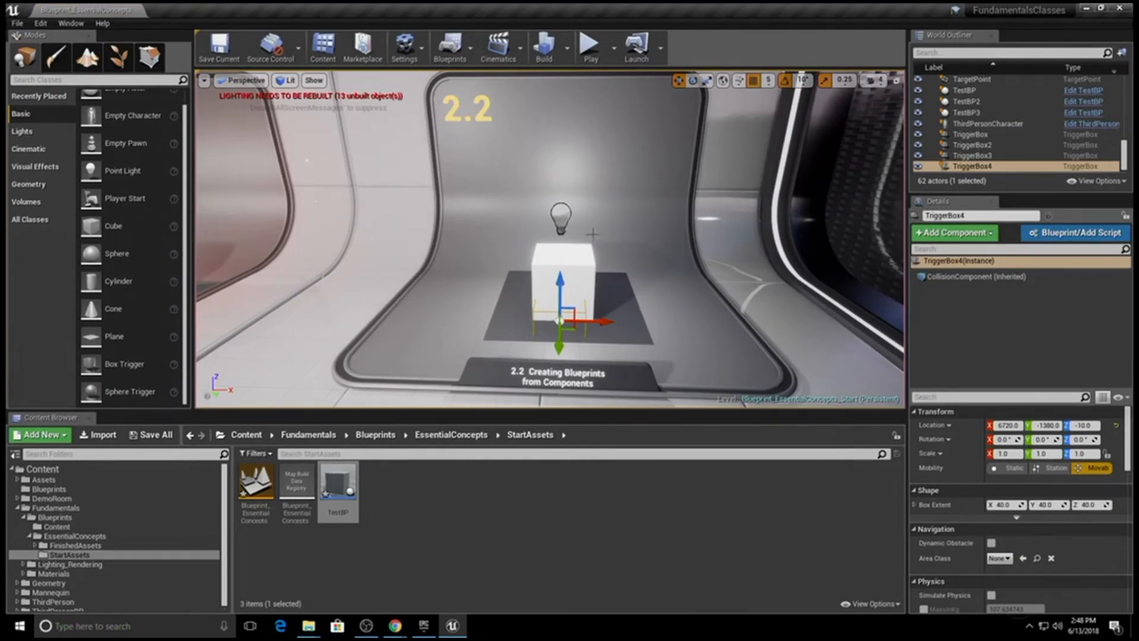
Try to select the point light, cube and box trigger together
{"action": "left_click", "coordinate": [561, 219]}
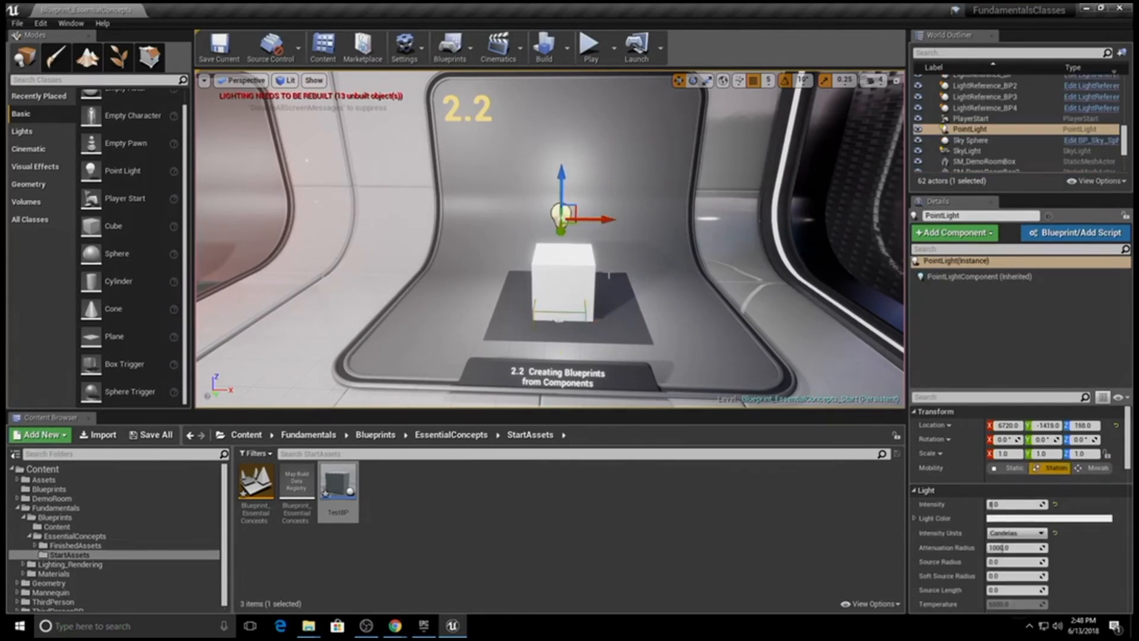
{"action": "left_click", "coordinate": [581, 277]}
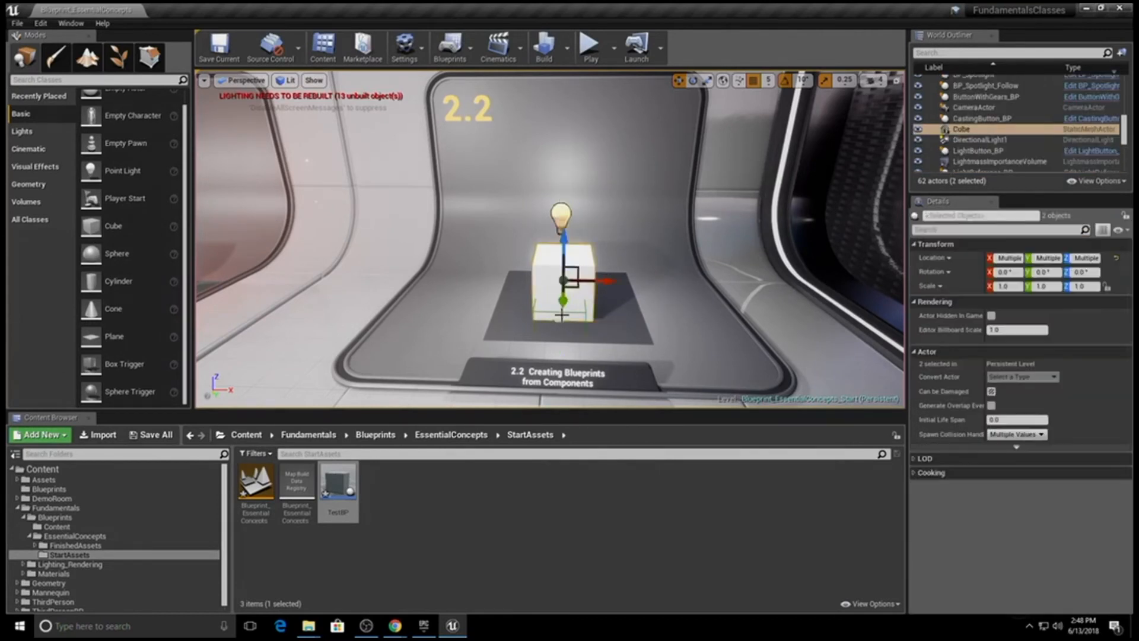
{"action": "left_click", "coordinate": [561, 217]}
{"action": "left_click", "coordinate": [559, 321], "text": "ctrl"}
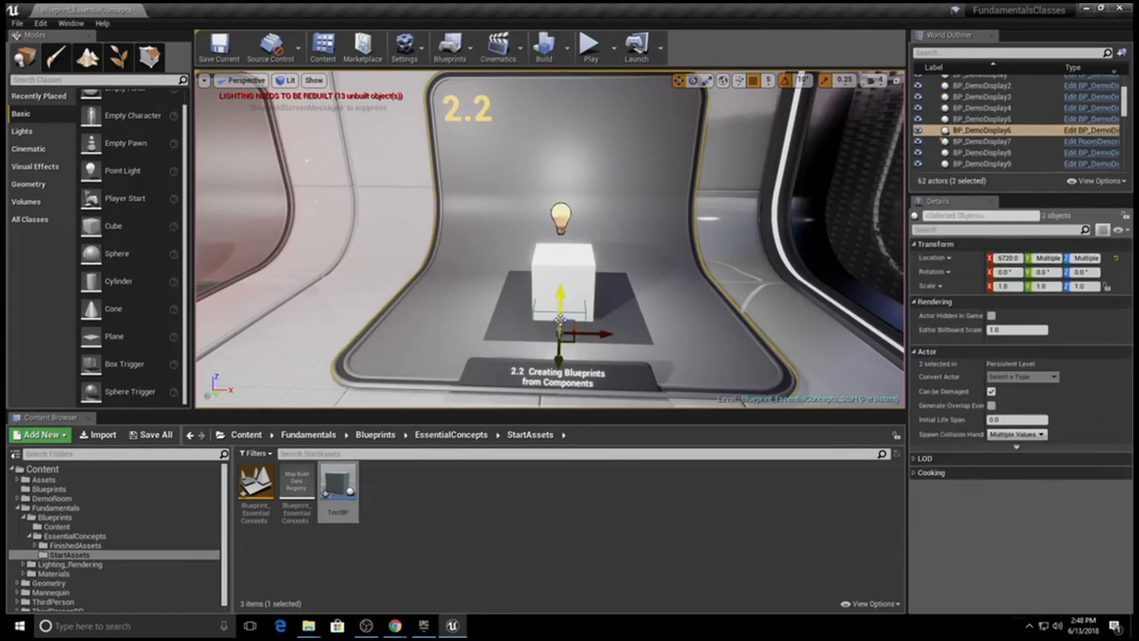
Move the box trigger to the front of the cube, to a Y location of about -1340 and Z of about 30
{"action": "right_click_drag", "start_coordinate": [547, 276], "coordinate": [628, 255]}
{"action": "left_click", "coordinate": [630, 255]}
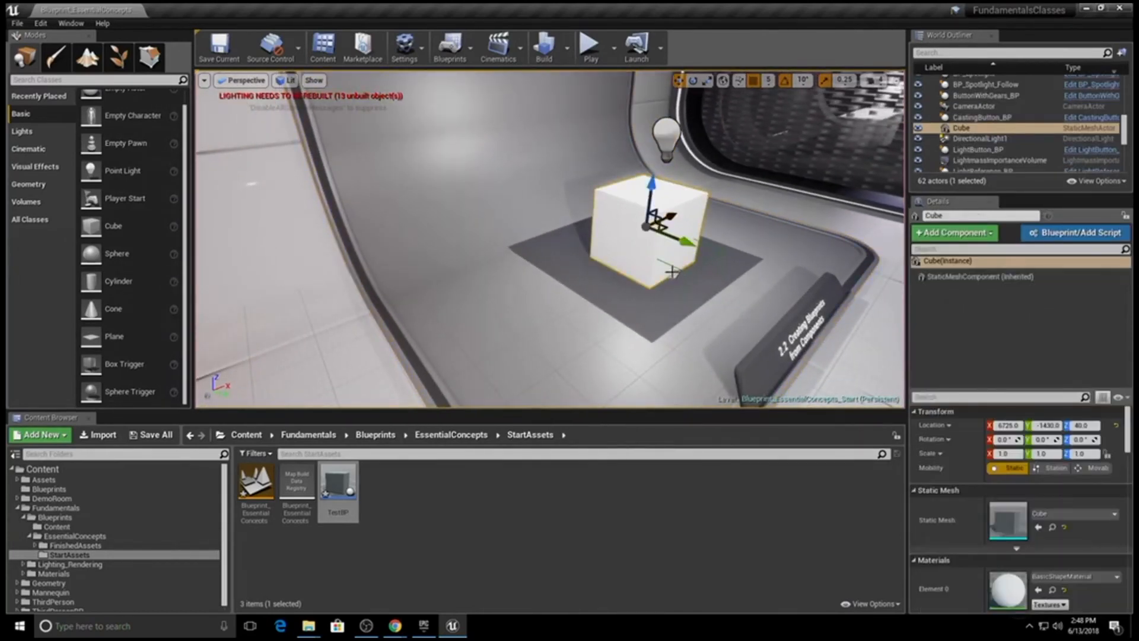
{"action": "key", "text": "Escape"}
{"action": "left_click", "coordinate": [676, 272]}
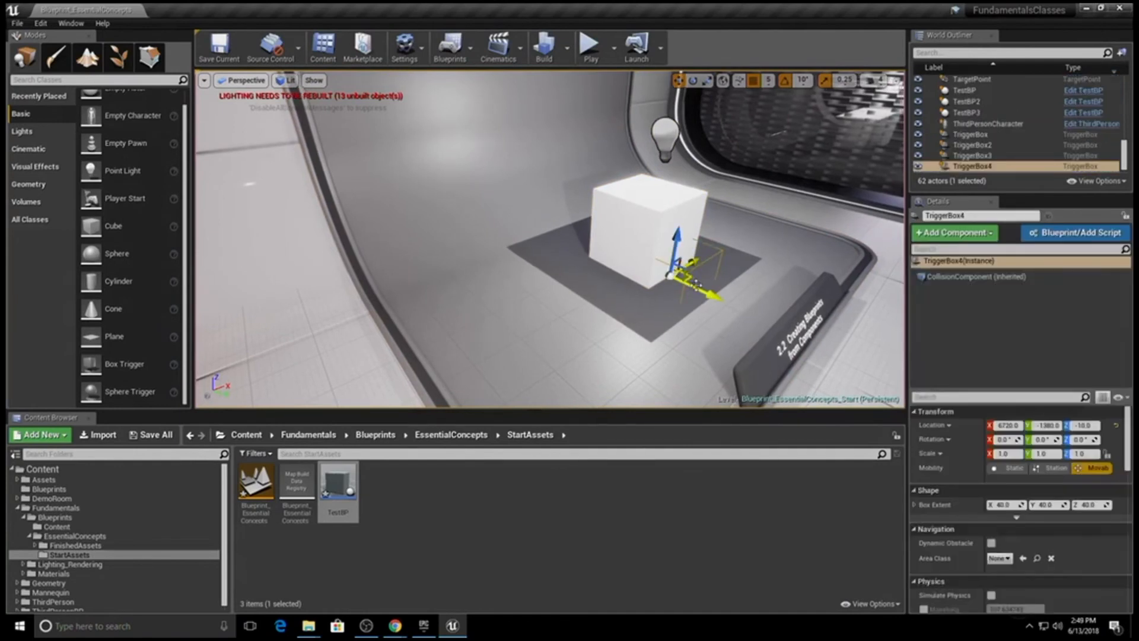
{"action": "left_click_drag", "start_coordinate": [729, 301], "coordinate": [750, 307]}
{"action": "left_click_drag", "start_coordinate": [712, 261], "coordinate": [711, 238]}
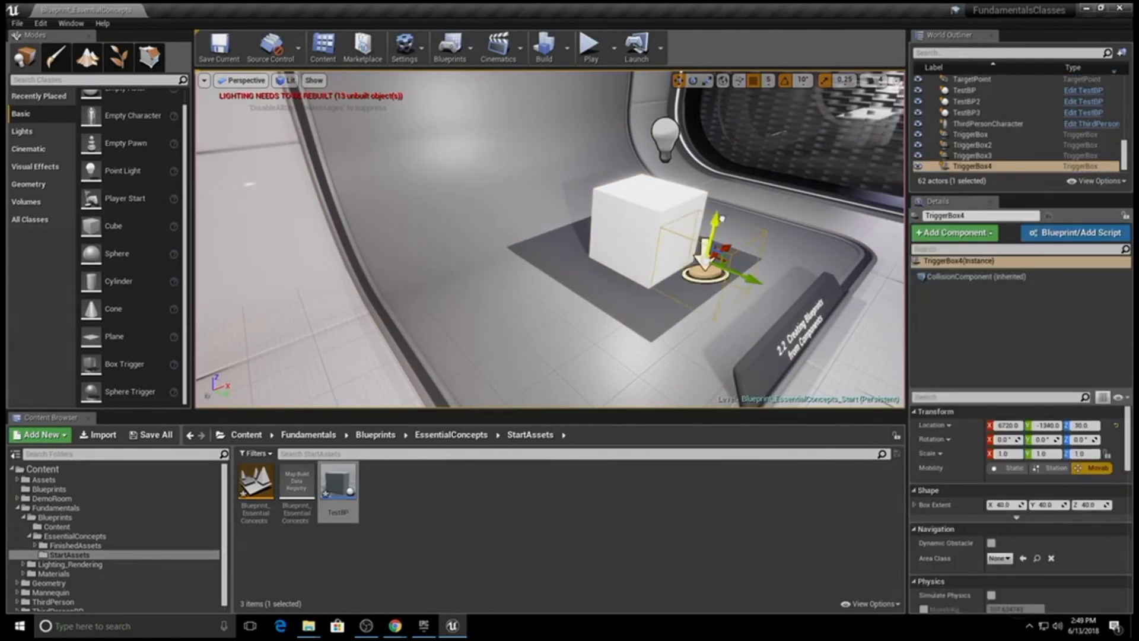
Select the box trigger, cube and point light together and start converting their components to a Blueprint class
{"action": "left_click", "coordinate": [619, 238], "text": "ctrl"}
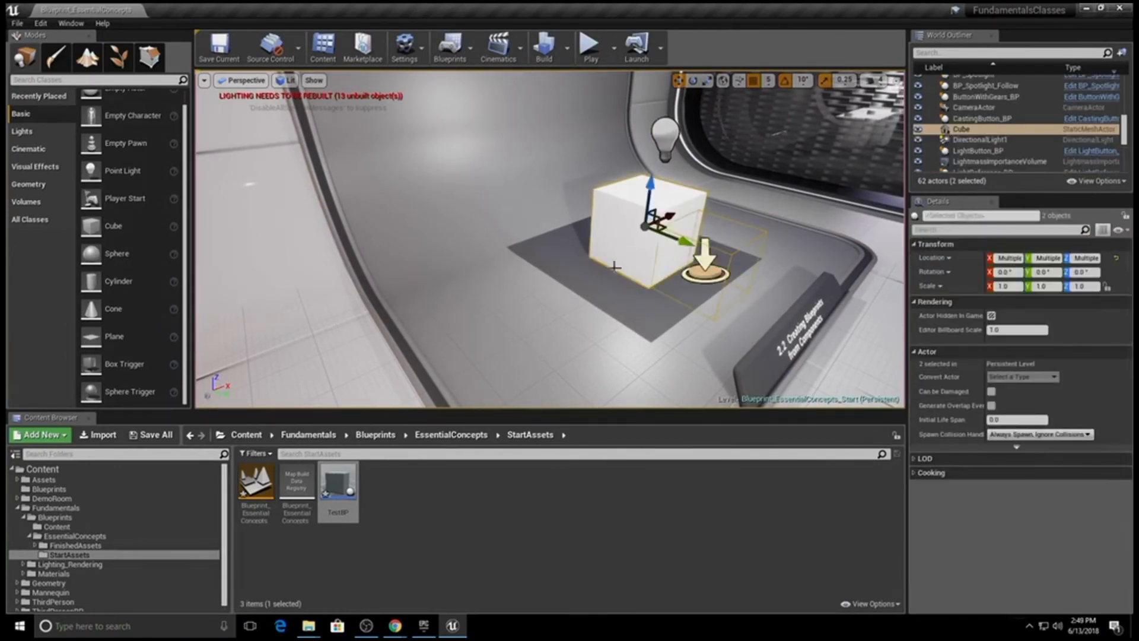
{"action": "left_click", "coordinate": [664, 138], "text": "ctrl"}
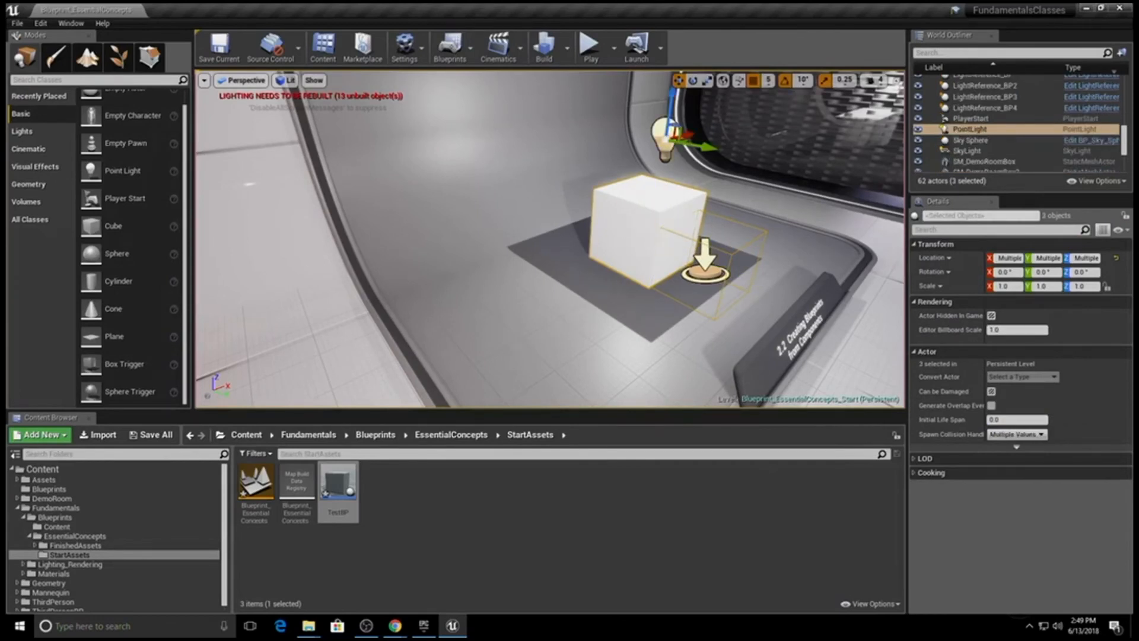
{"action": "left_click", "coordinate": [457, 53]}
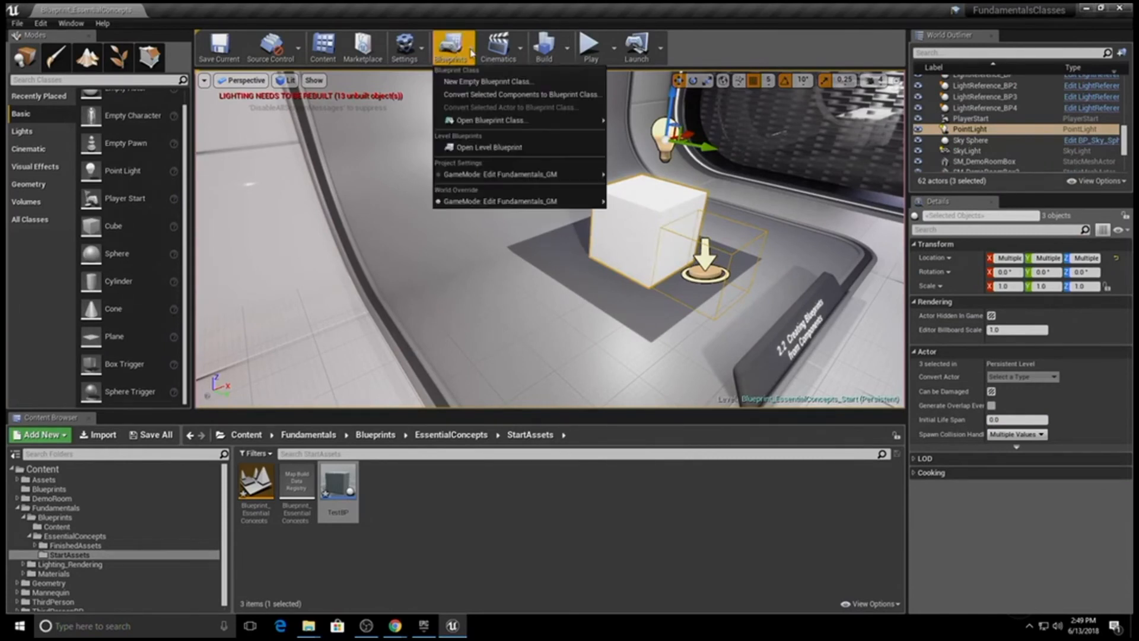
{"action": "left_click", "coordinate": [469, 95]}
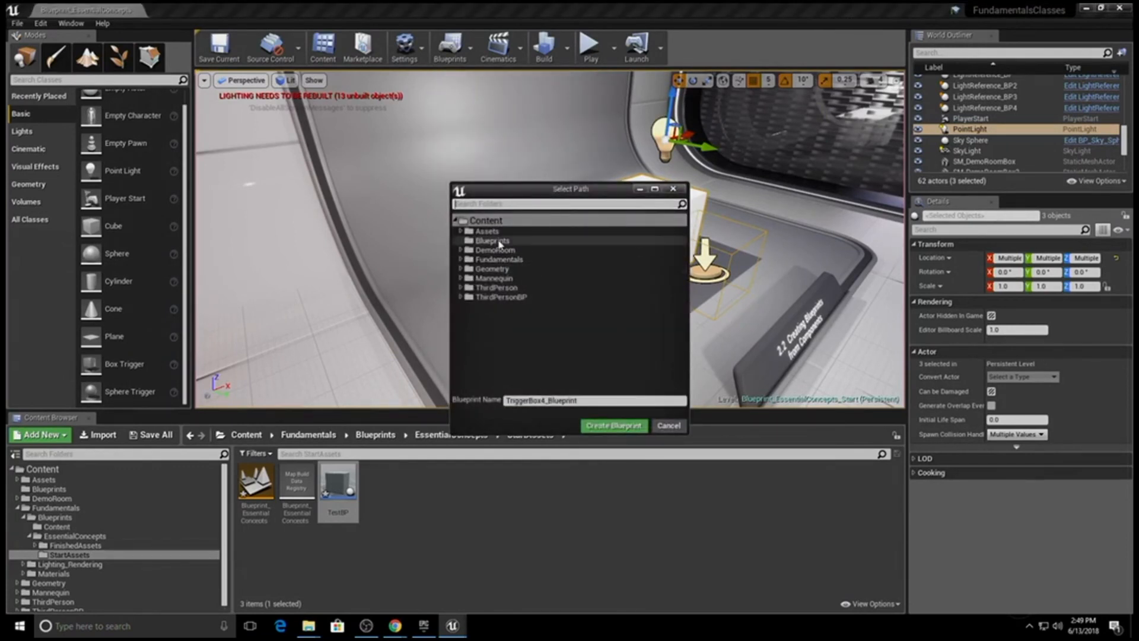
Create the Blueprint as ComponentBasedBP in the Fundamentals/Blueprints/EssentialConcepts/FinishedAssets/Blueprints folder
{"action": "left_click", "coordinate": [462, 260]}
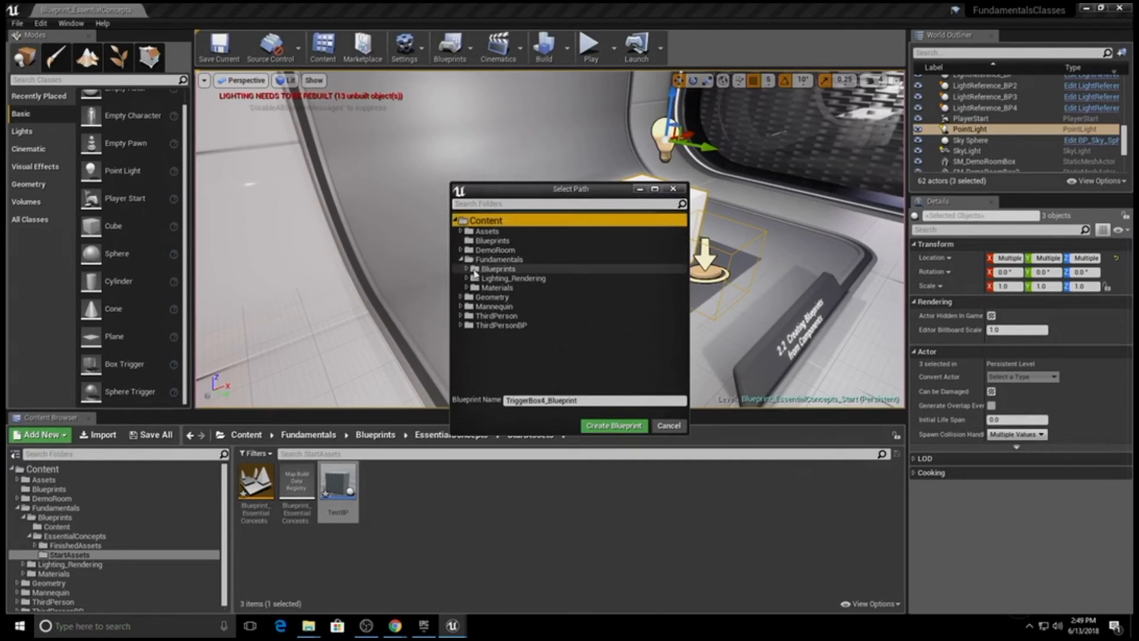
{"action": "left_click", "coordinate": [491, 271]}
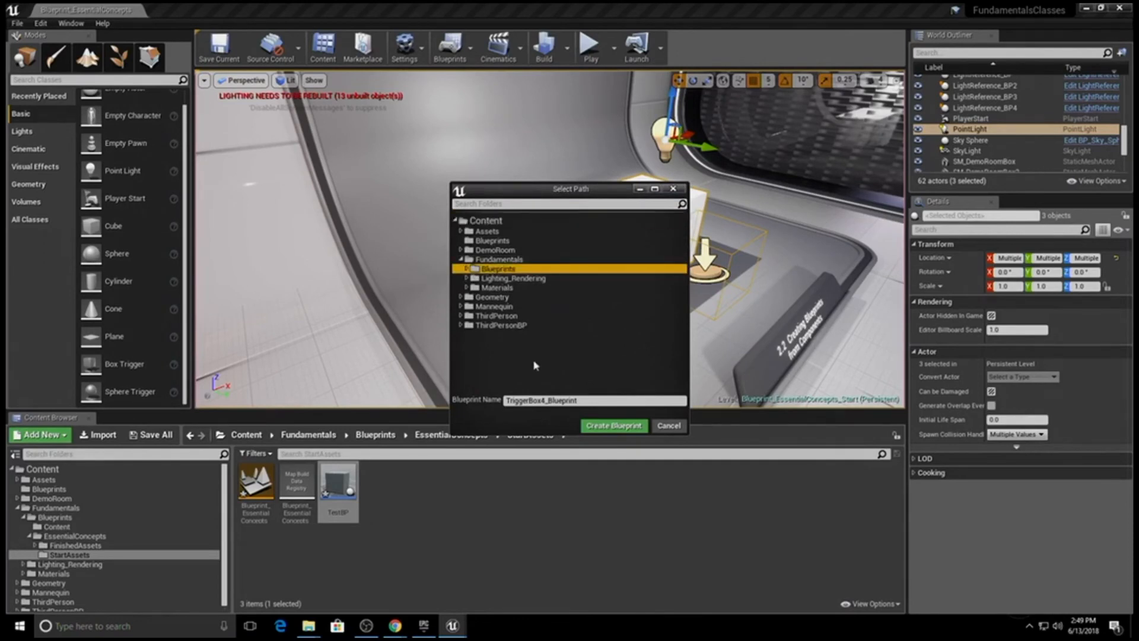
{"action": "left_click", "coordinate": [467, 269]}
{"action": "left_click", "coordinate": [481, 287]}
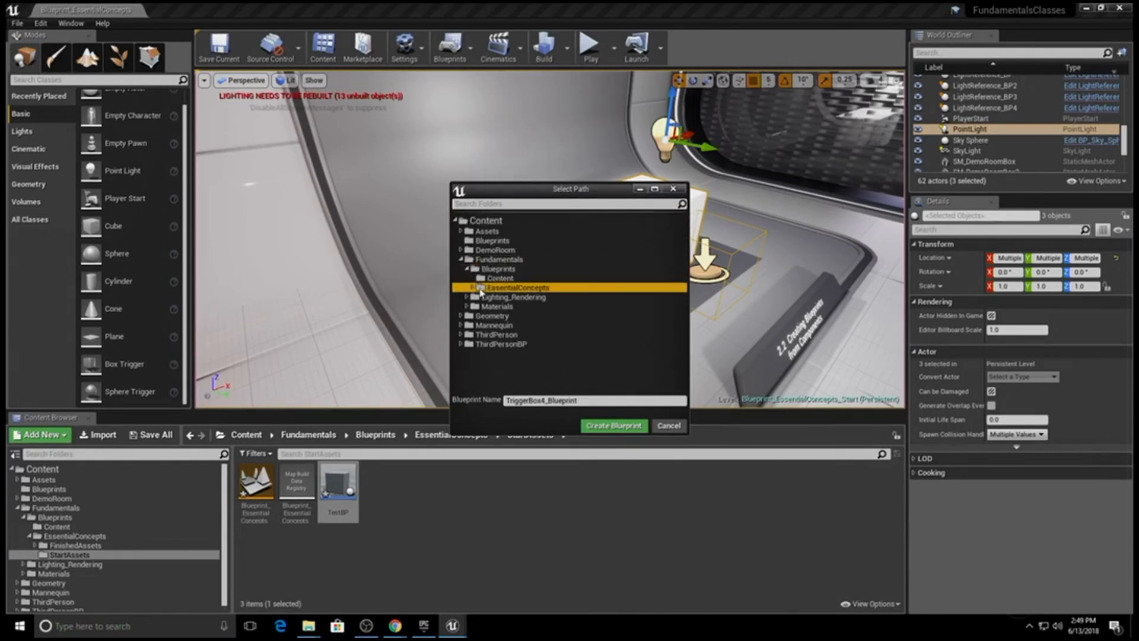
{"action": "left_click", "coordinate": [473, 288]}
{"action": "left_click", "coordinate": [479, 297]}
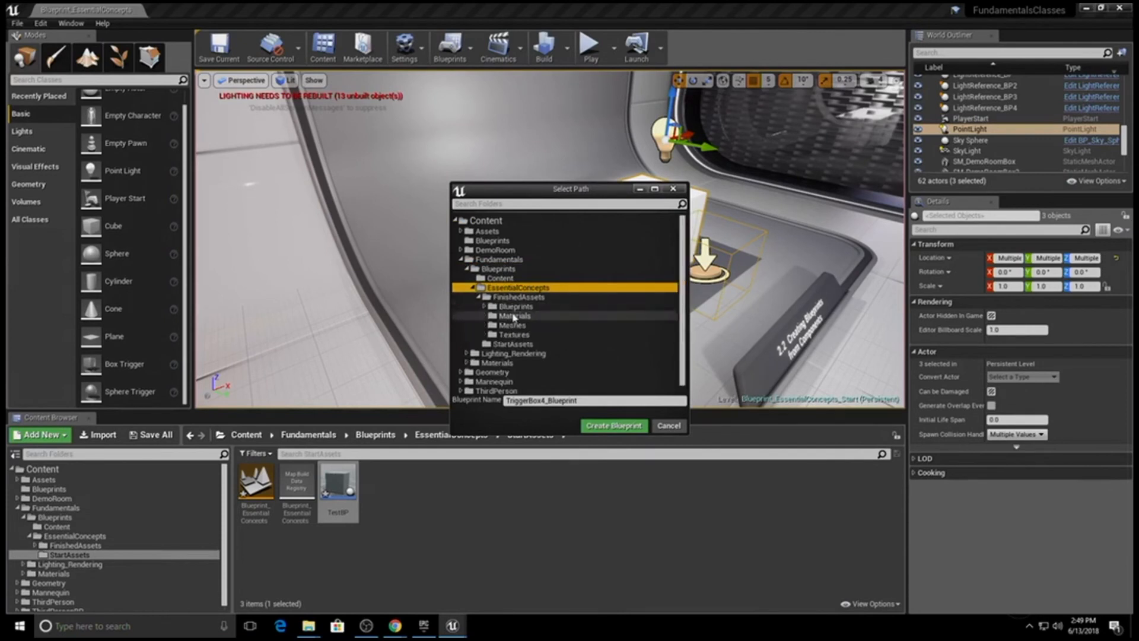
{"action": "left_click", "coordinate": [514, 306]}
{"action": "left_click_drag", "start_coordinate": [585, 402], "coordinate": [487, 403]}
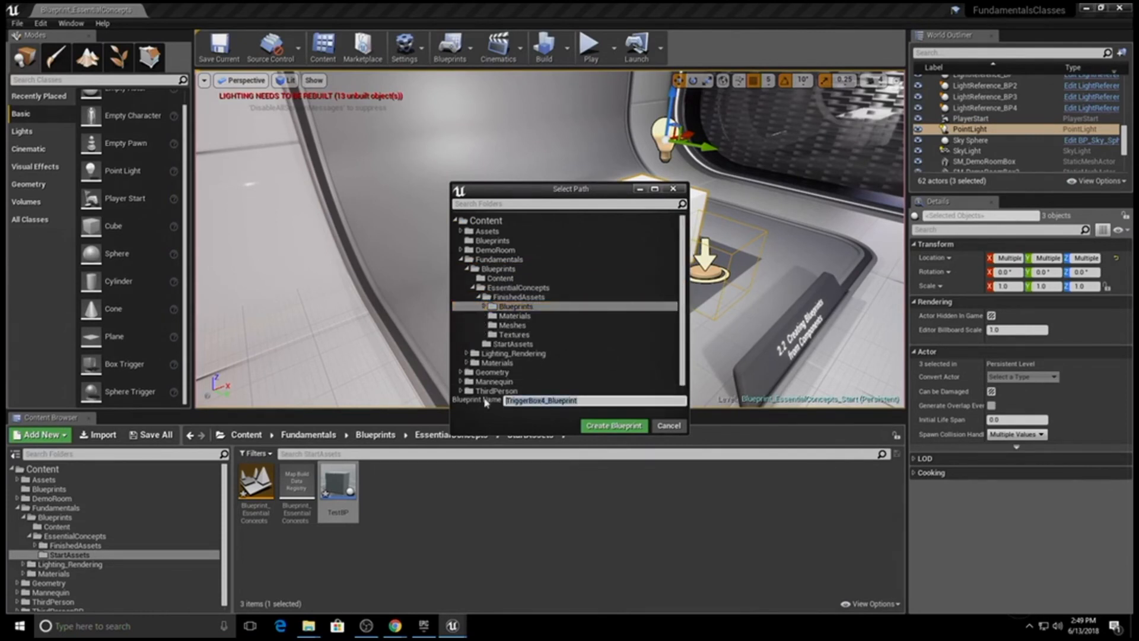
{"action": "type", "text": "Component"}
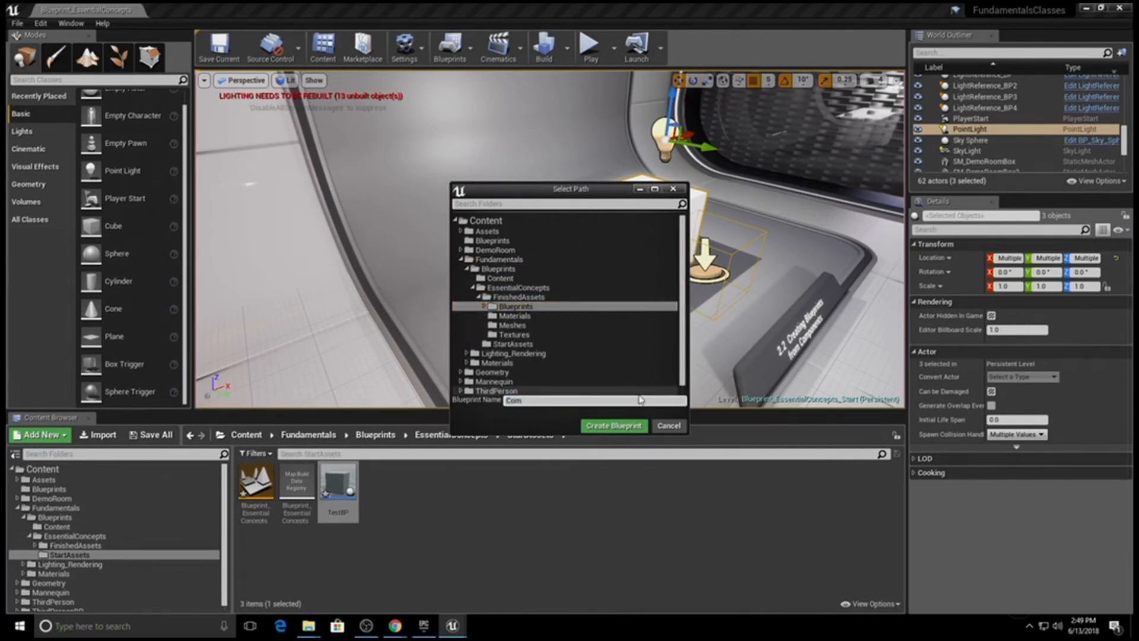
{"action": "type", "text": "BasedBP"}
{"action": "left_click", "coordinate": [616, 426]}
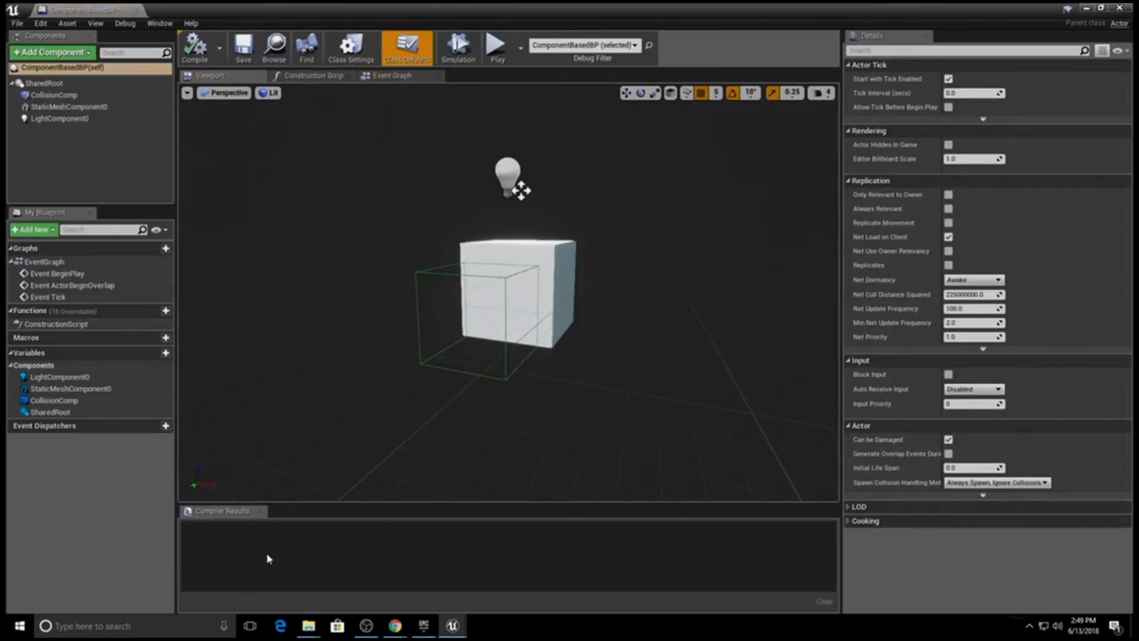
Close the Compiler Results, look over the components of ComponentBasedBP and return to the level
{"action": "left_click", "coordinate": [261, 511]}
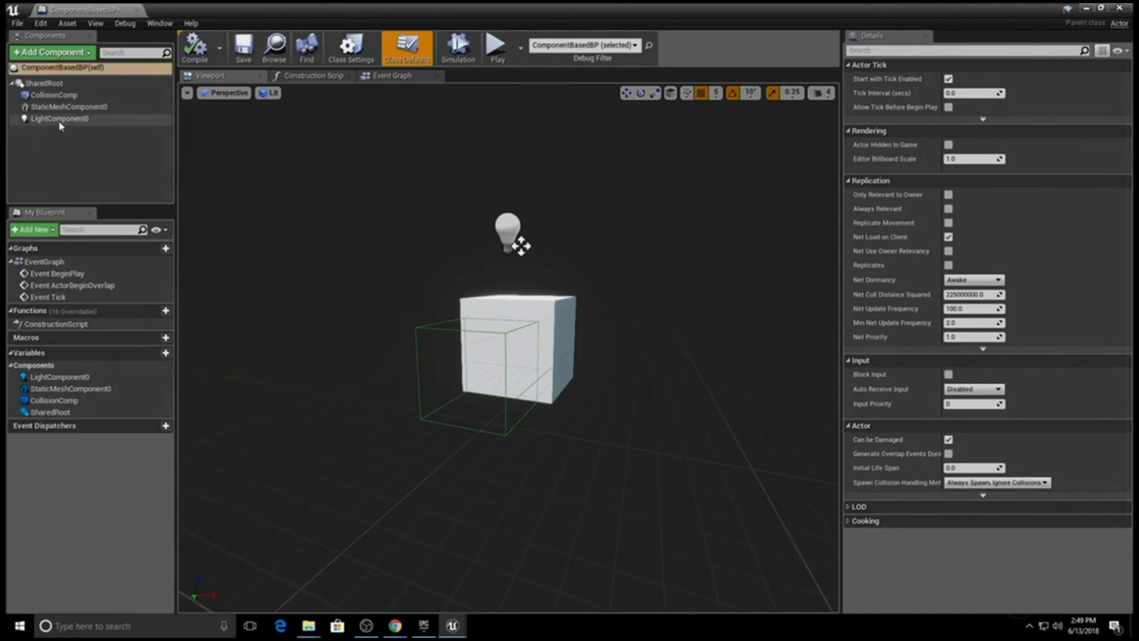
{"action": "left_click", "coordinate": [58, 54]}
{"action": "key", "text": "Escape"}
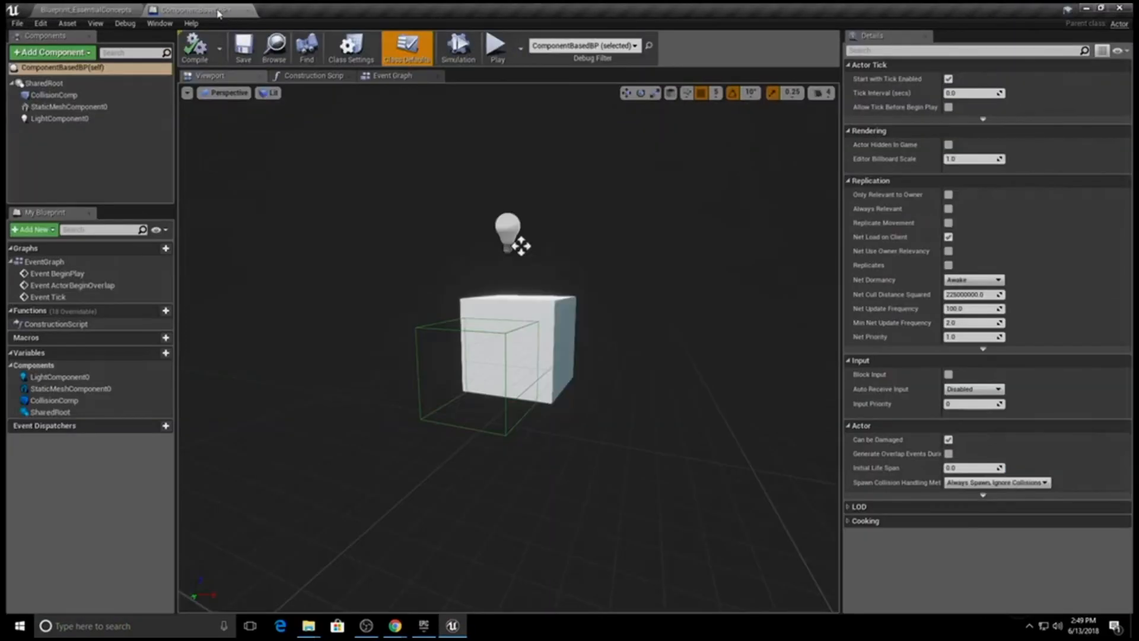
{"action": "left_click", "coordinate": [89, 10]}
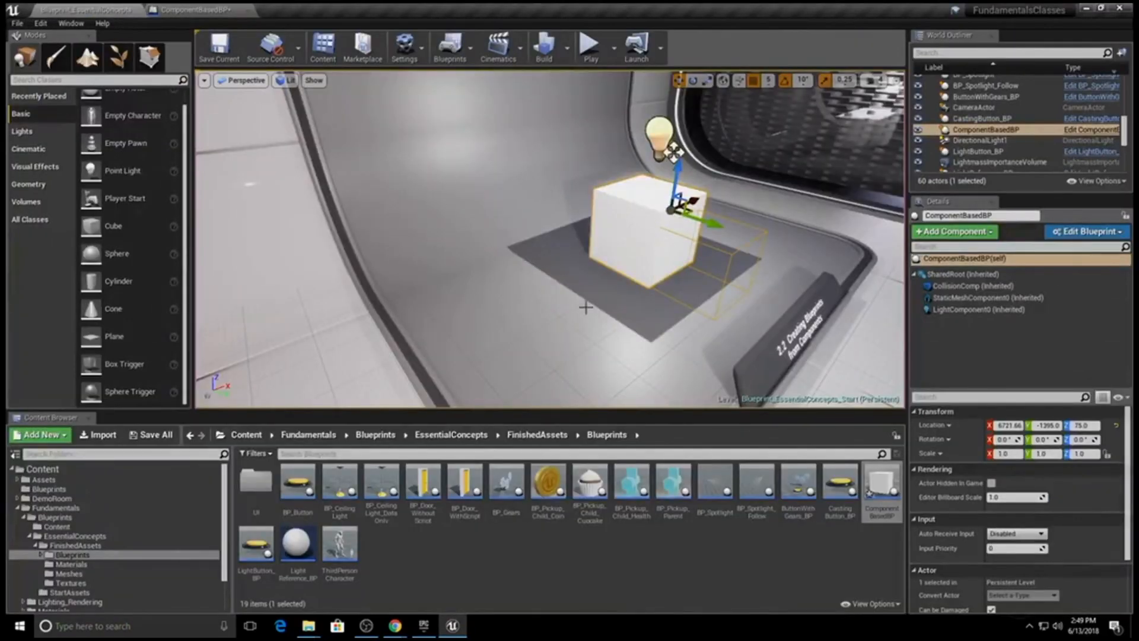